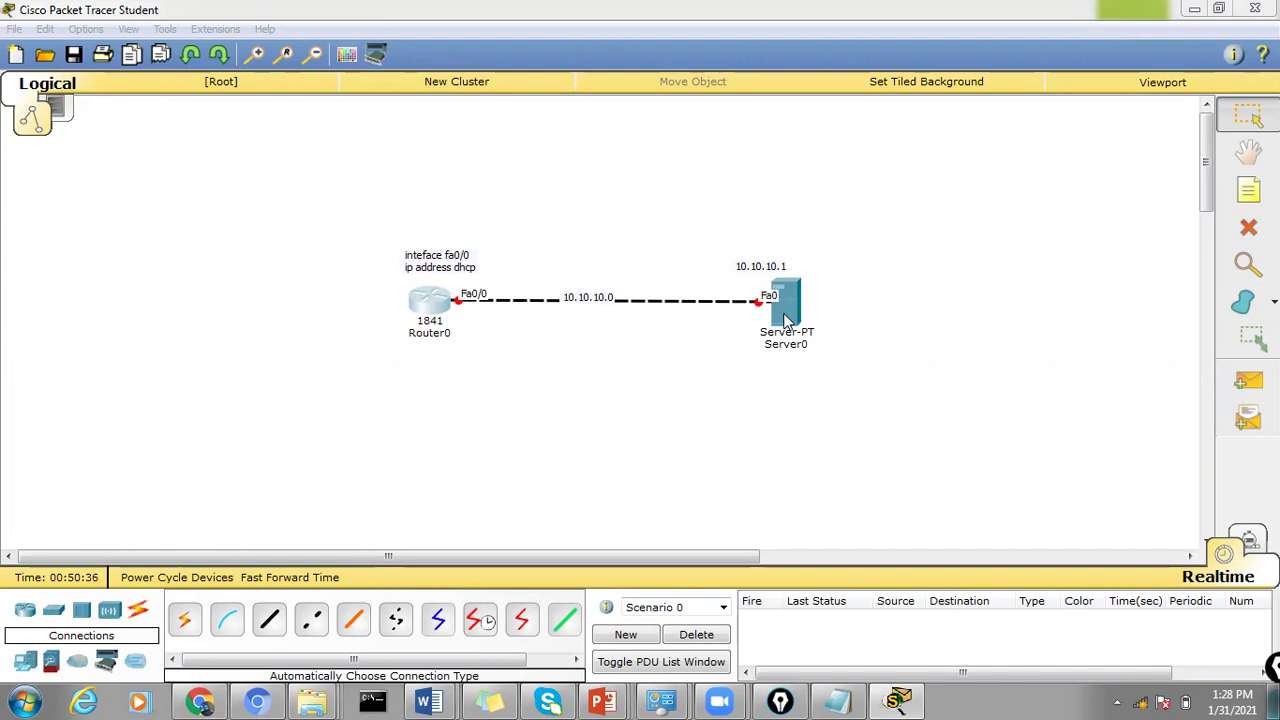
Open Server0's DHCP service and rename the pool from serverPool to ClientLab.
left_click(787, 320)
left_click_drag(476, 127, 739, 140)
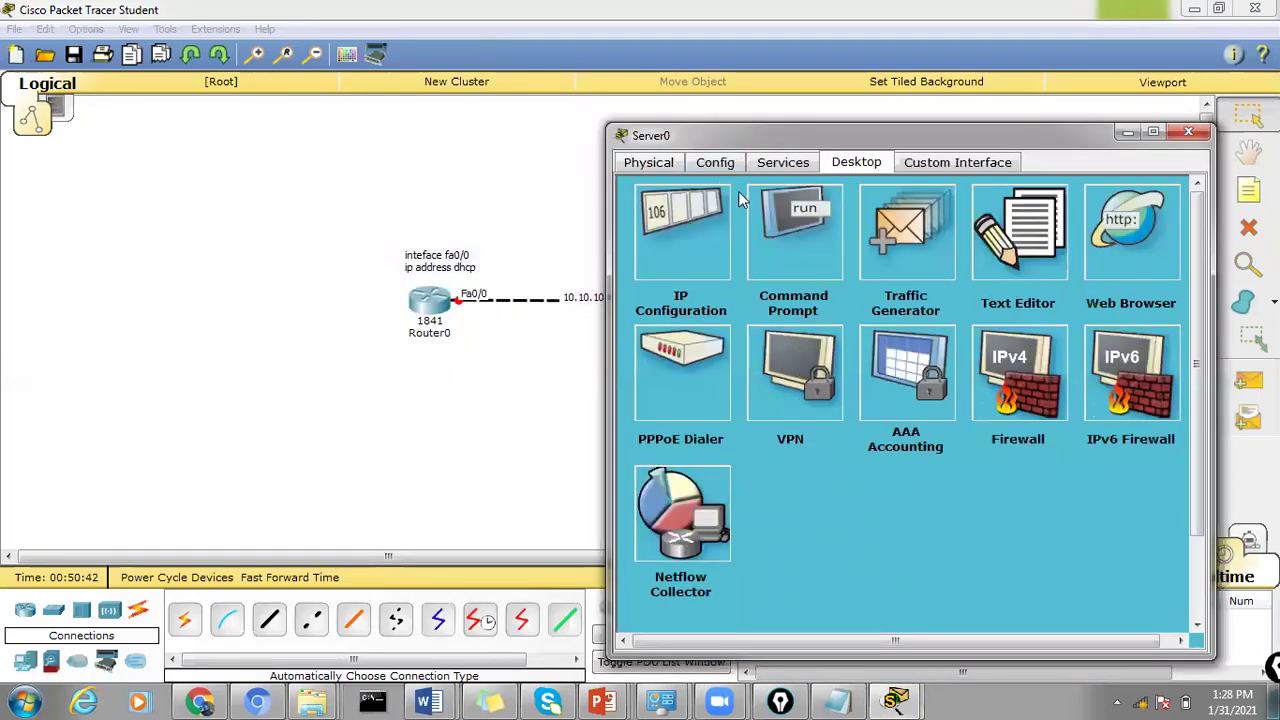
left_click(775, 166)
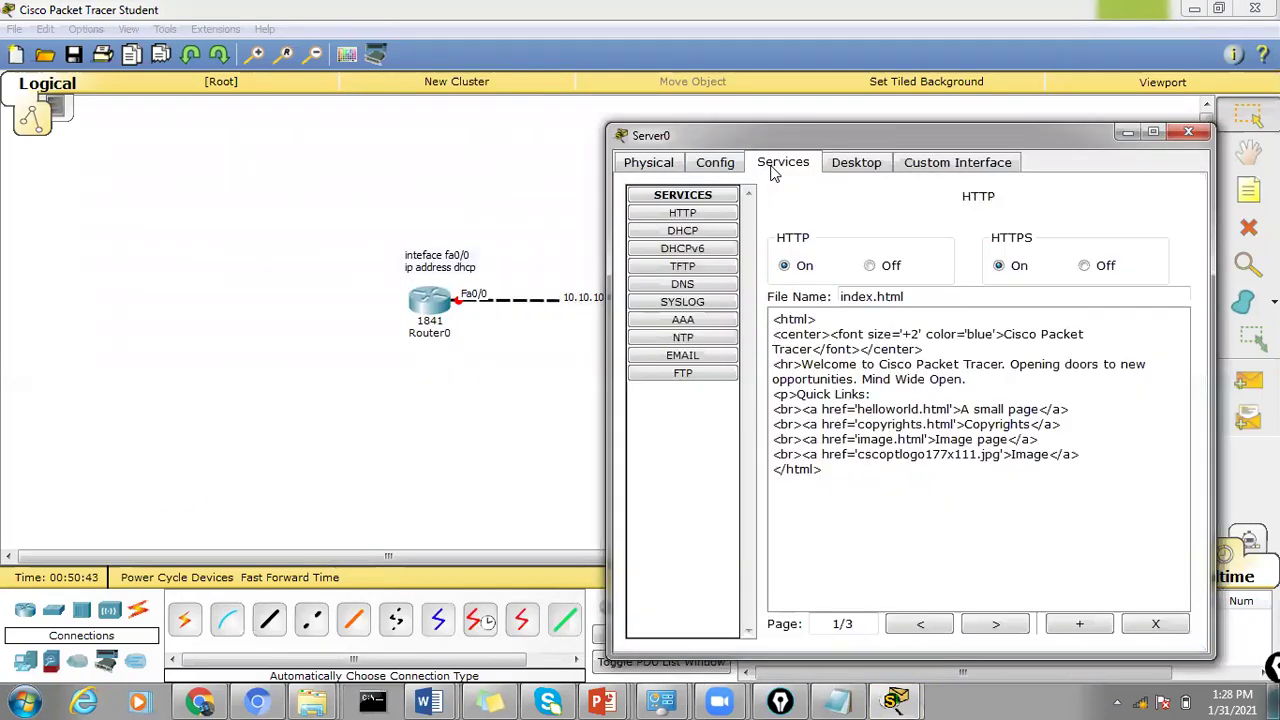
left_click(695, 232)
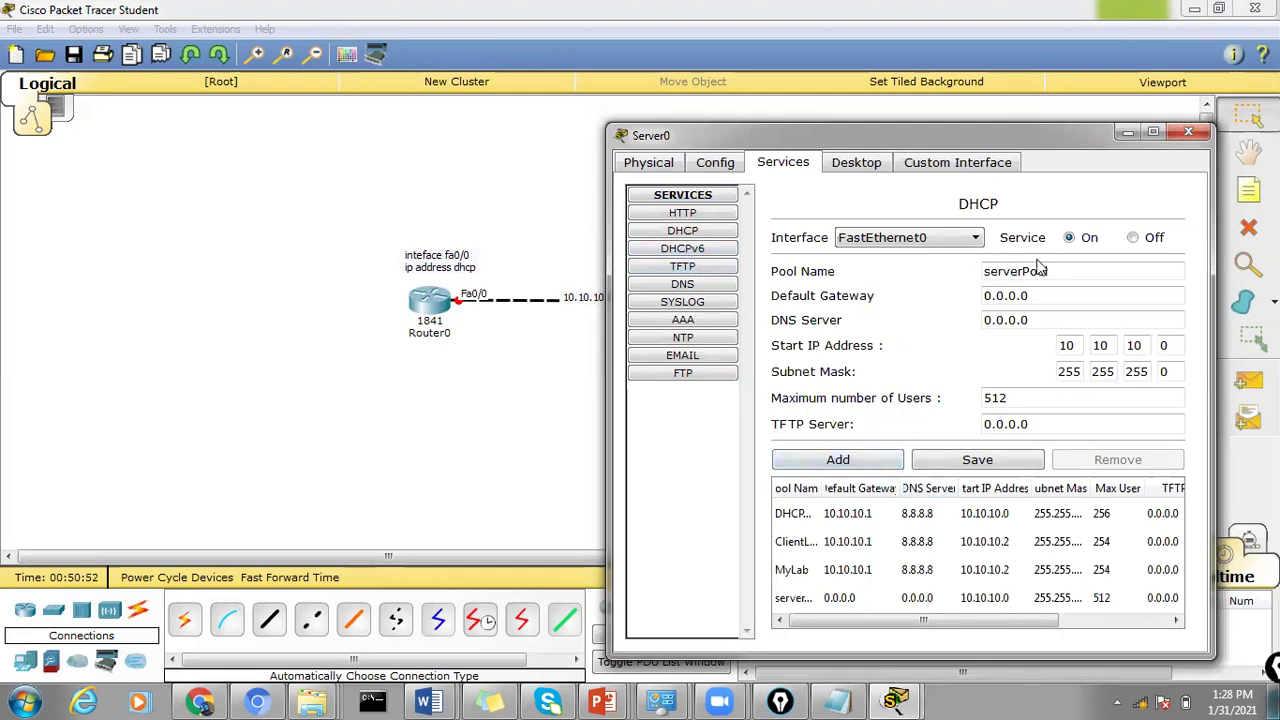
left_click_drag(1060, 271, 968, 272)
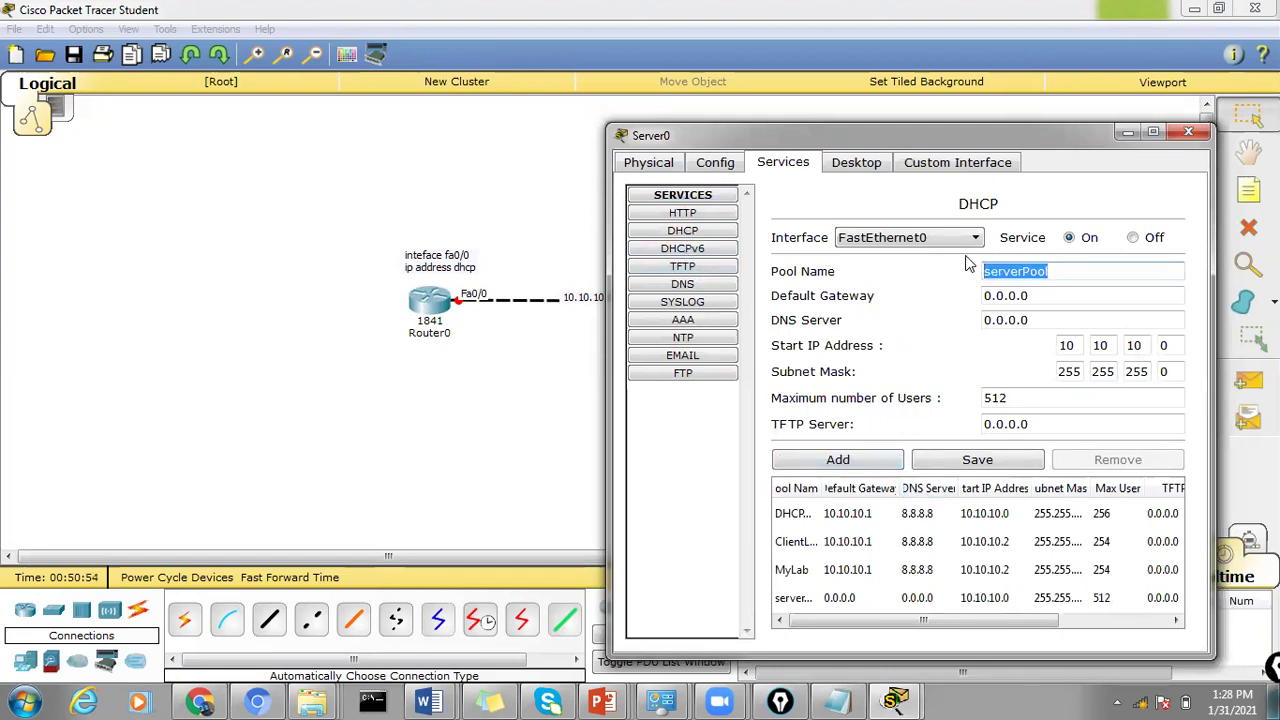
key("BackSpace")
type("ClientLab")
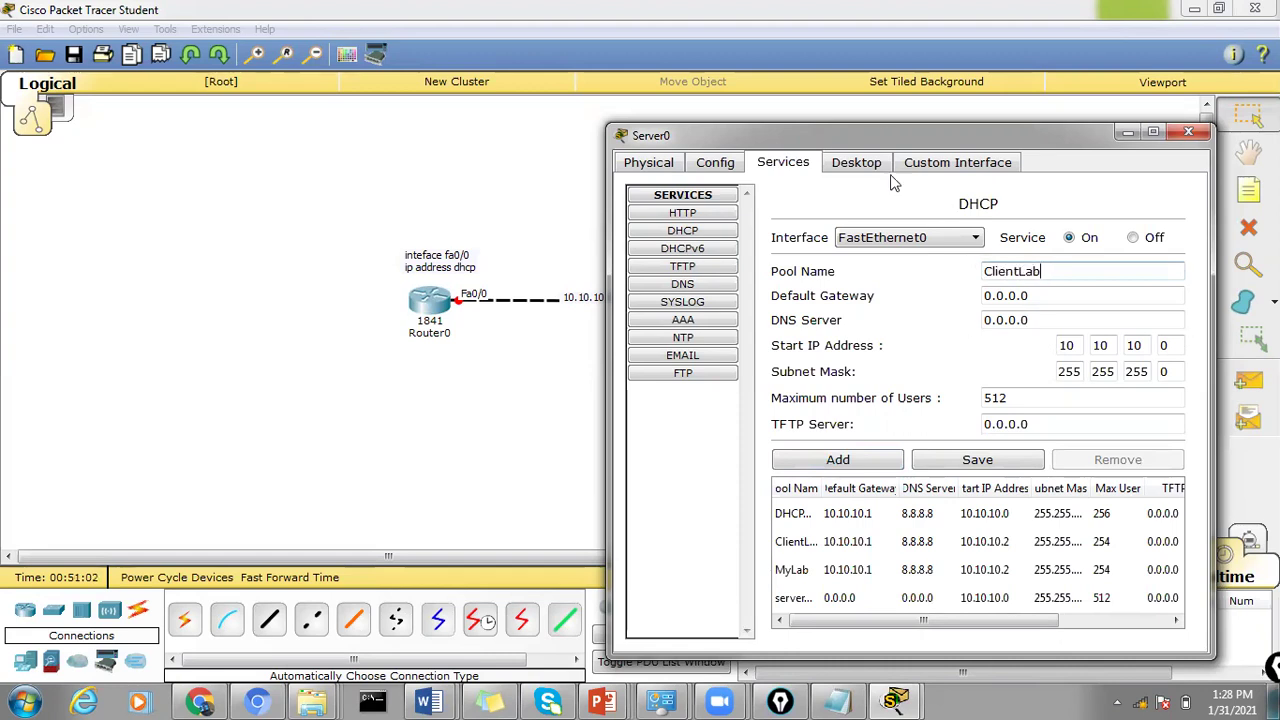
Set gateway 10.10.10.1, DNS 8.8.8.8 and start address 10.10.10.2, then save the pool.
left_click_drag(881, 139, 331, 107)
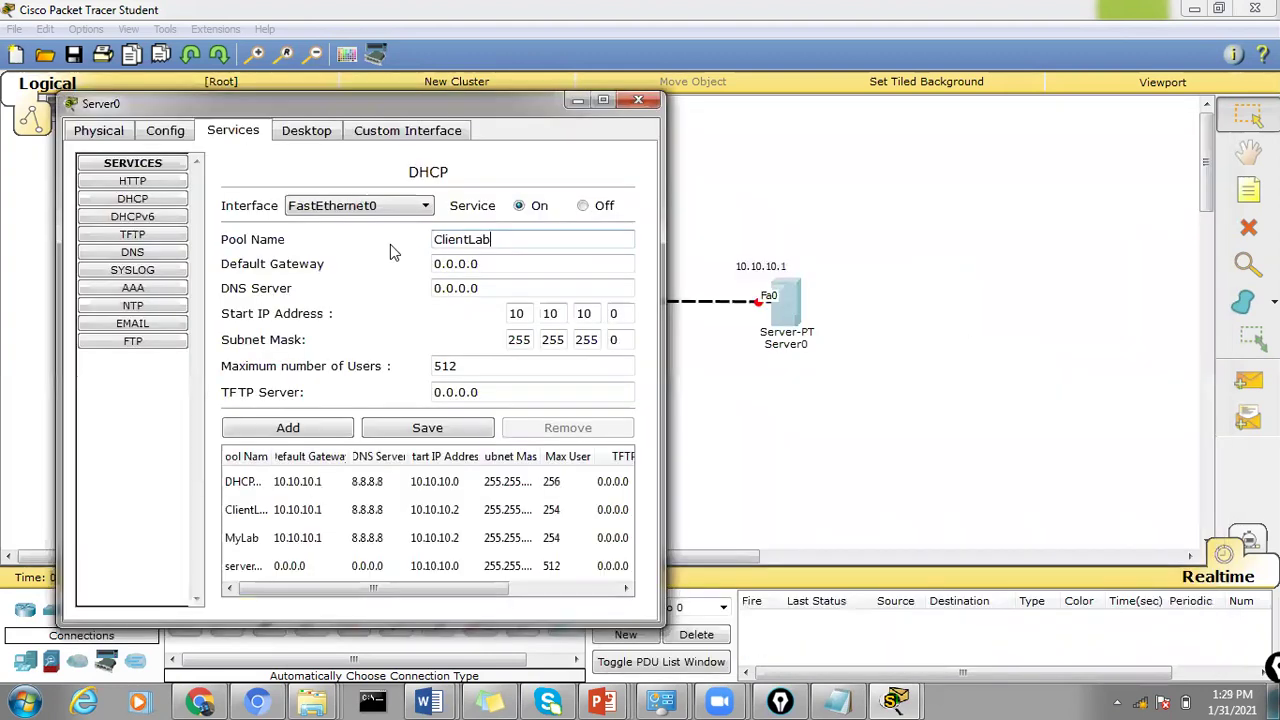
left_click(509, 265)
key("BackSpace")
key("BackSpace")
key("BackSpace")
key("BackSpace")
key("BackSpace")
key("BackSpace")
type("10.")
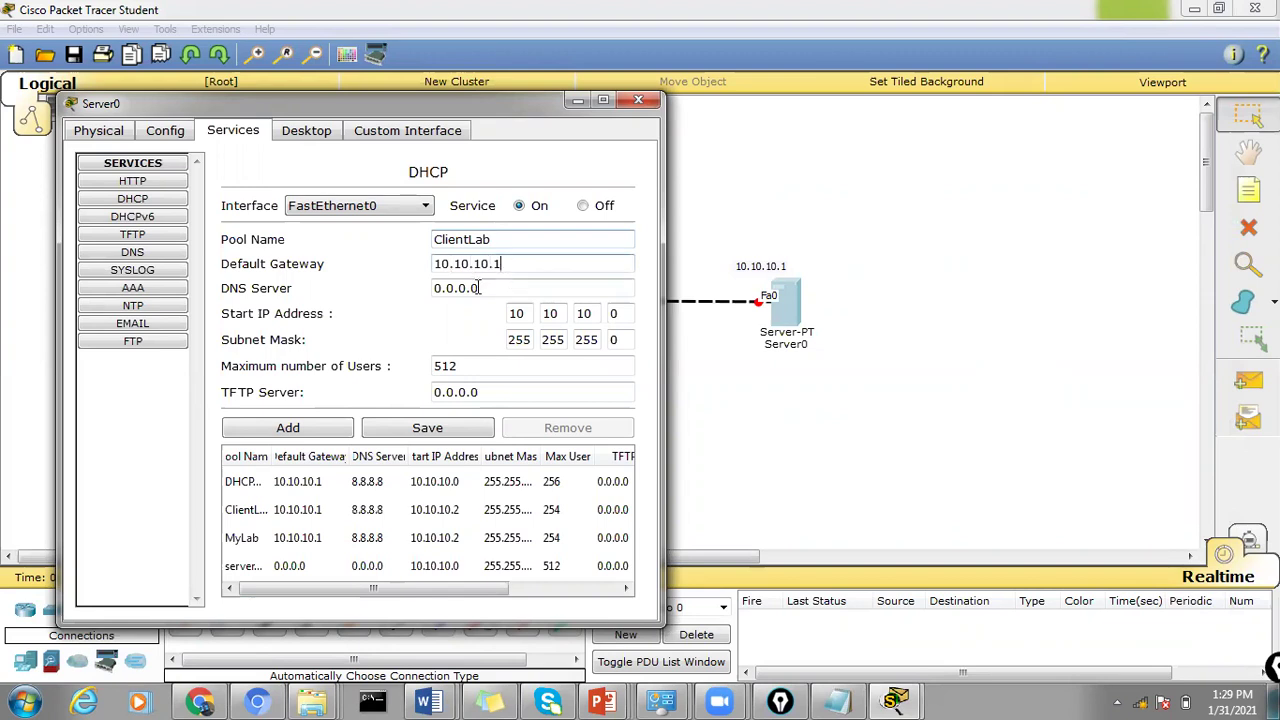
left_click_drag(490, 288, 420, 288)
type("8.8.8")
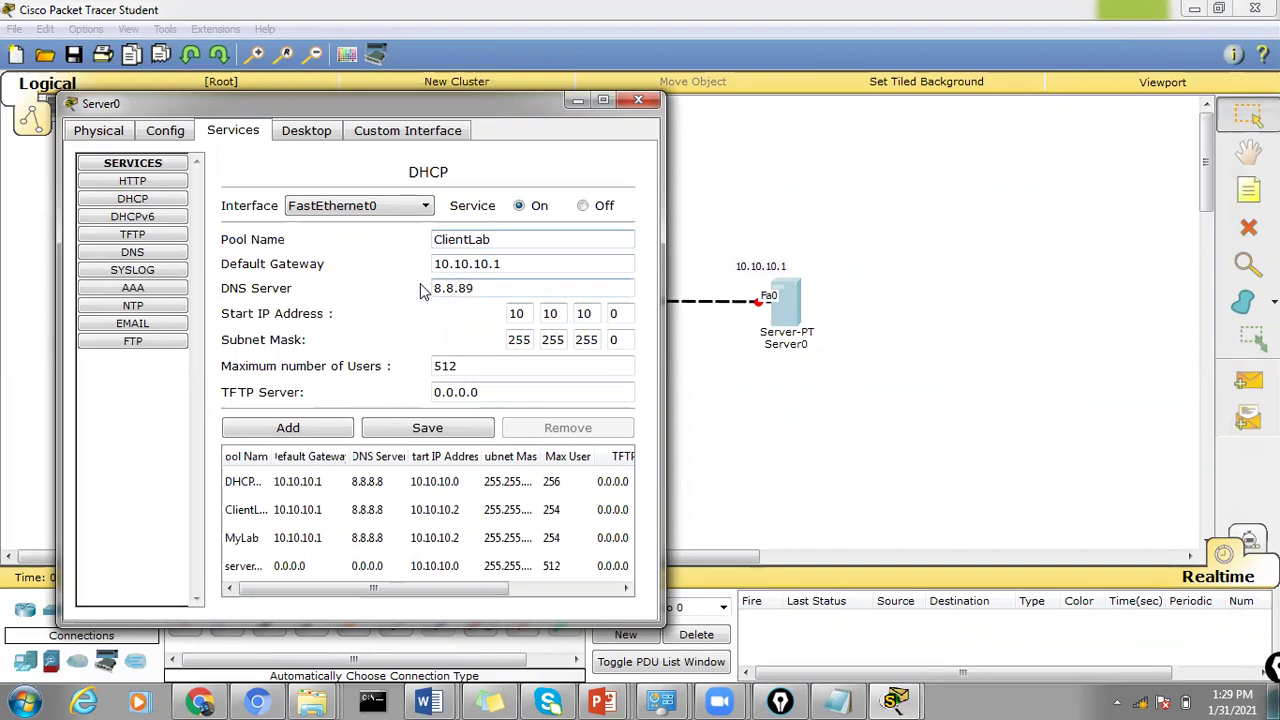
type(".8")
left_click(622, 315)
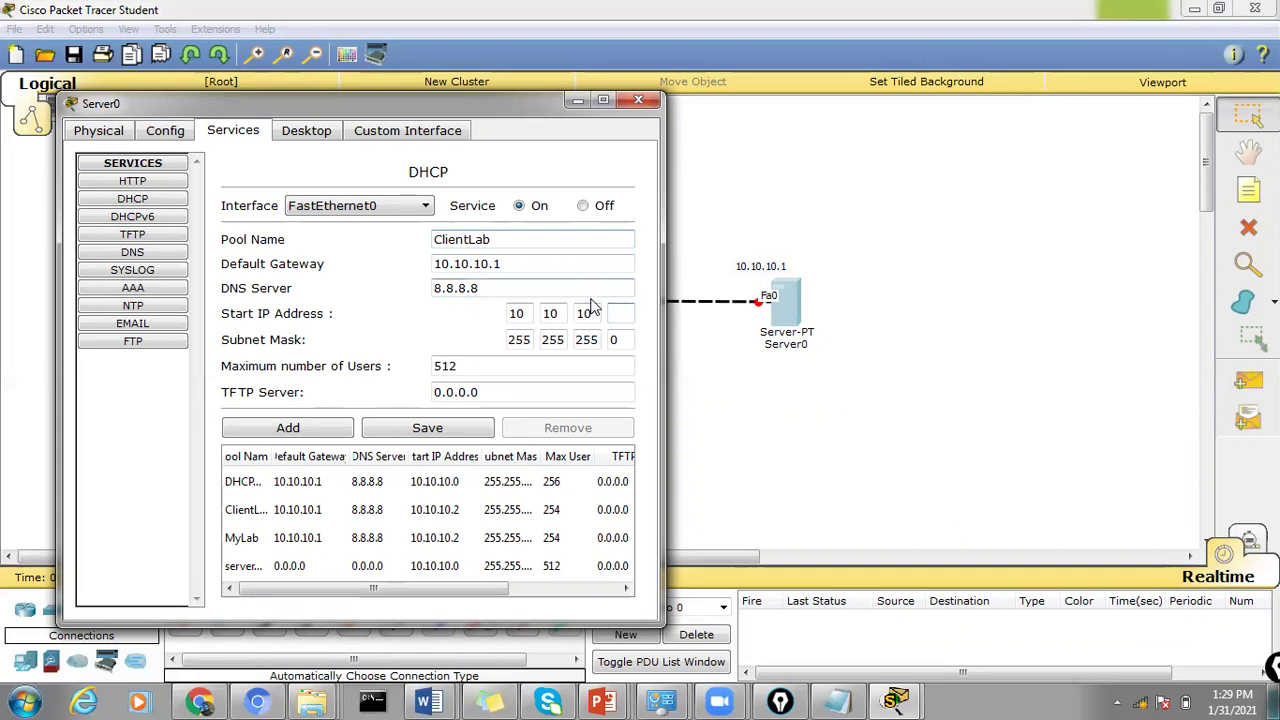
type("2")
left_click(420, 430)
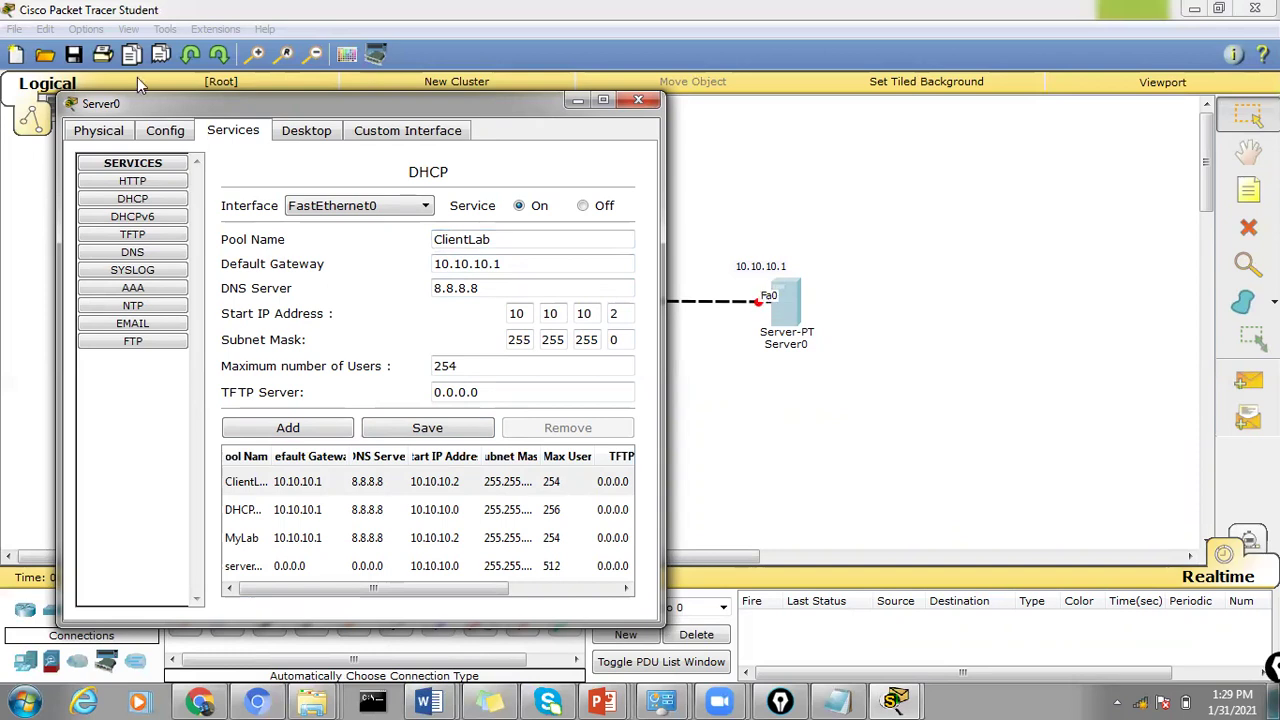
Browse Server0's Physical and Config tabs, then view its static IP configuration at 10.10.10.1.
left_click(97, 134)
left_click(162, 136)
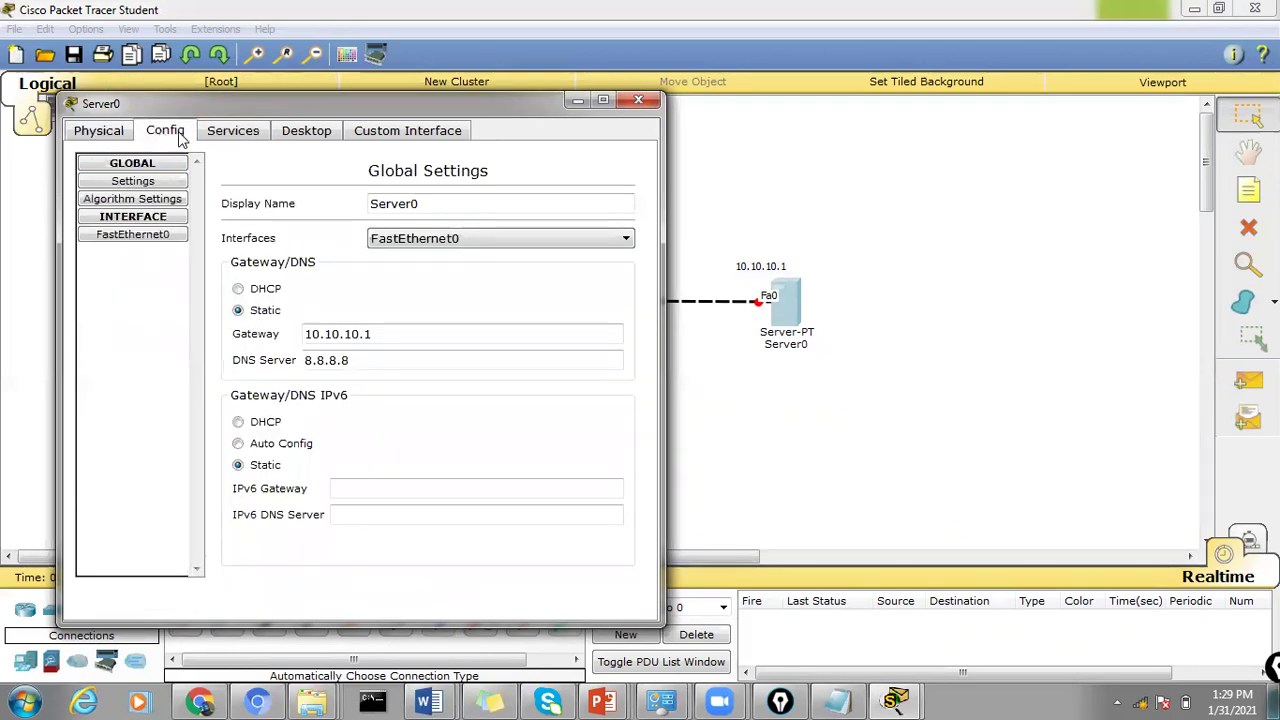
left_click(232, 131)
left_click(300, 132)
left_click(120, 212)
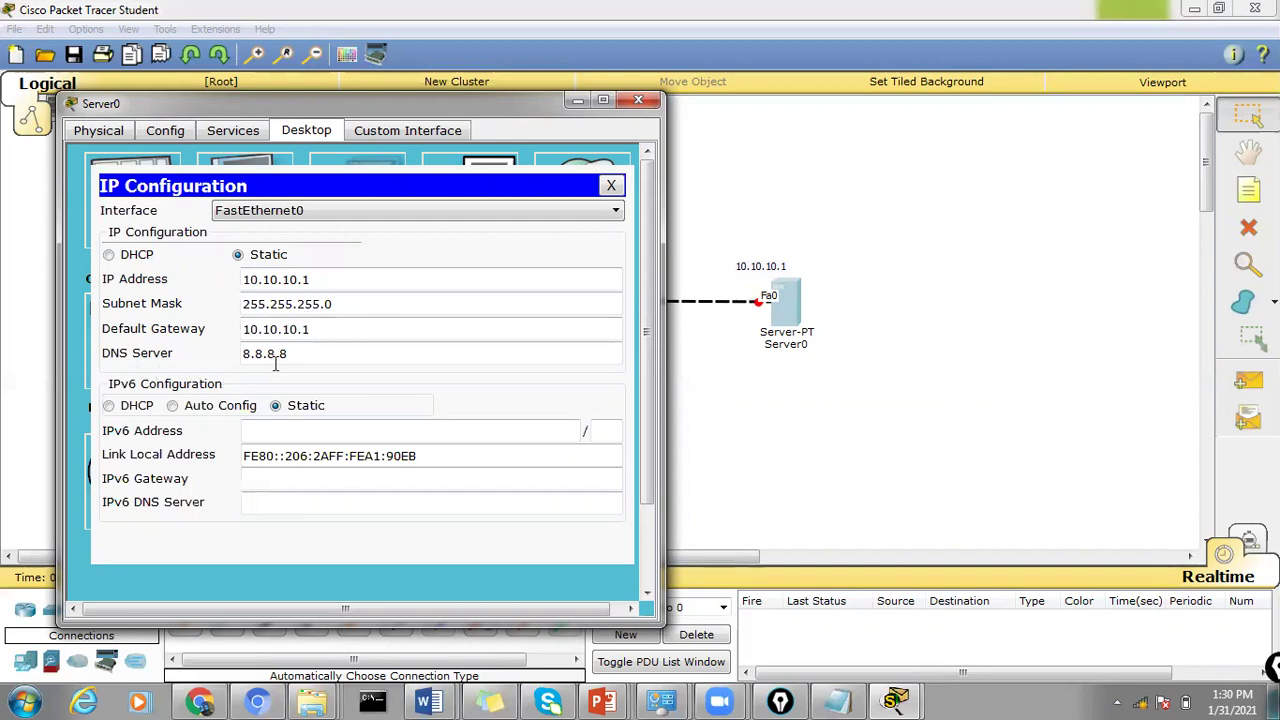
Close Server0 and enter configuration mode in Router0's CLI with enable and conf t.
left_click(638, 100)
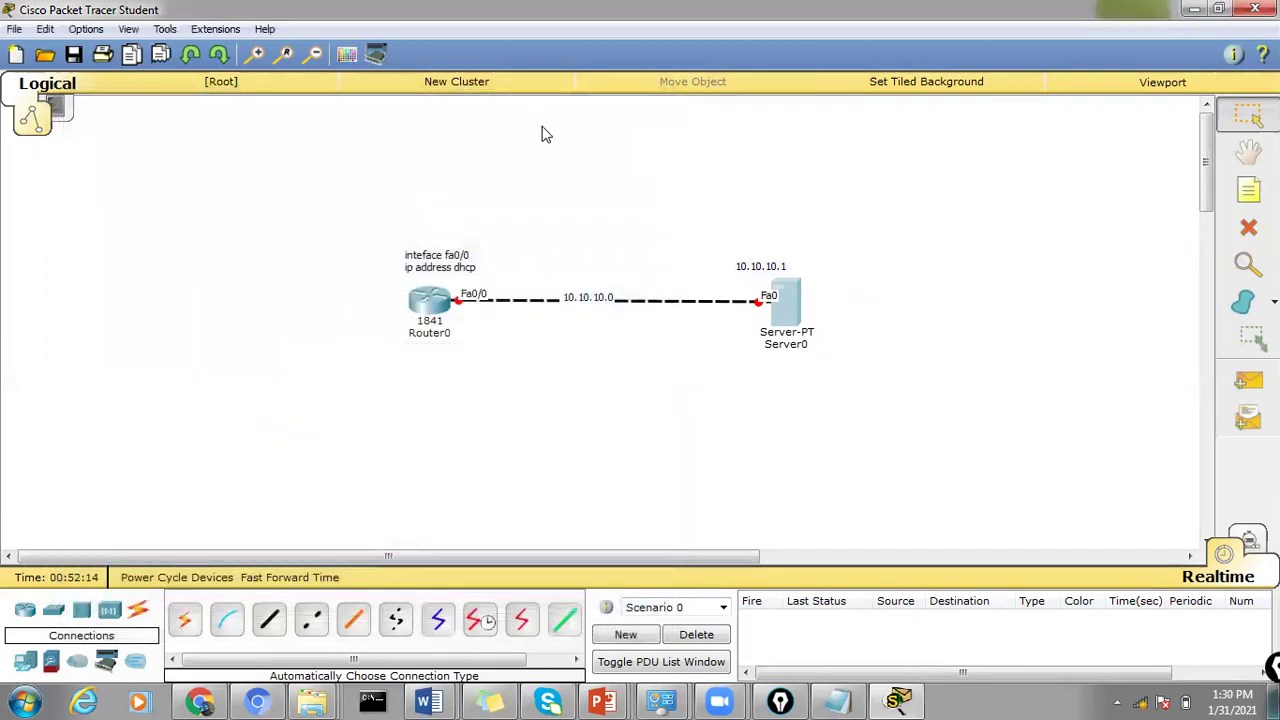
left_click(432, 302)
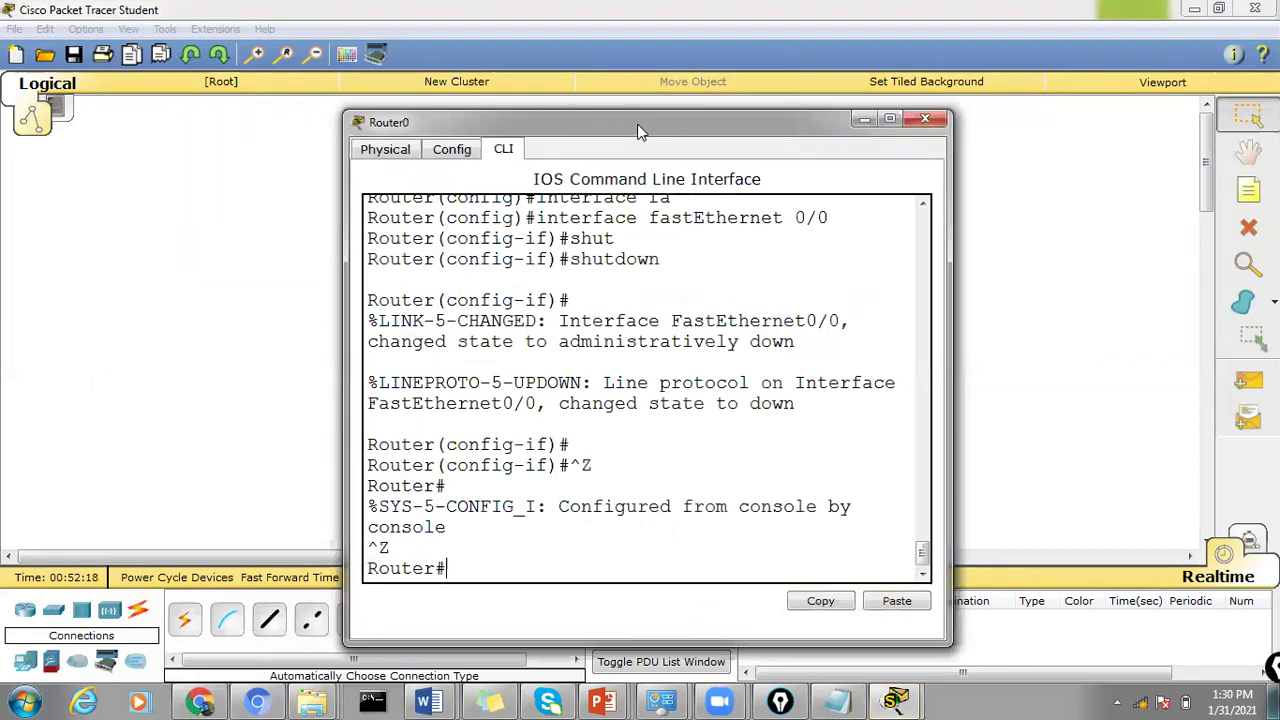
left_click_drag(658, 124, 983, 50)
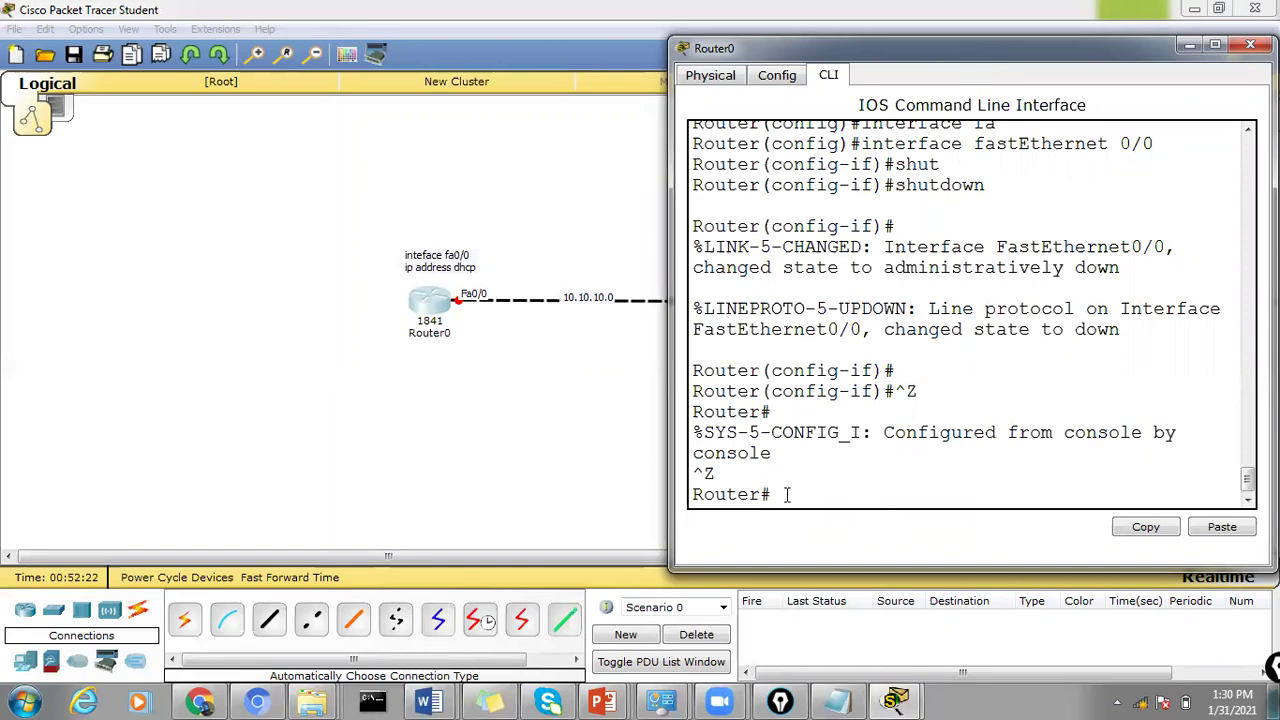
key("Return")
key("Return")
key("Return")
key("Return")
key("Return")
key("Return")
key("Return")
key("Return")
key("Return")
key("Return")
key("Return")
key("Return")
key("Return")
key("Return")
key("Return")
type("en")
key("Return")
type("conf")
key("Return")
On FastEthernet0/0, set ip address dhcp, run no shutdown, and exit with Ctrl+Z.
type("int")
key("Tab")
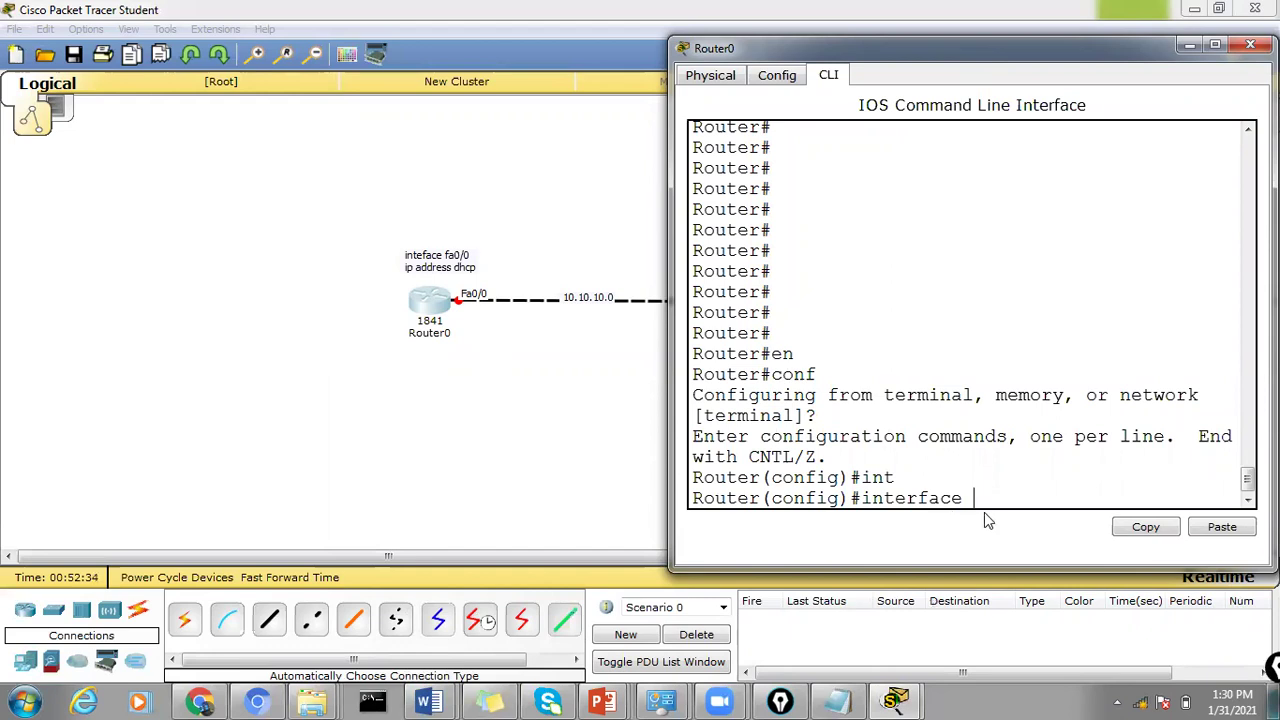
key("Tab")
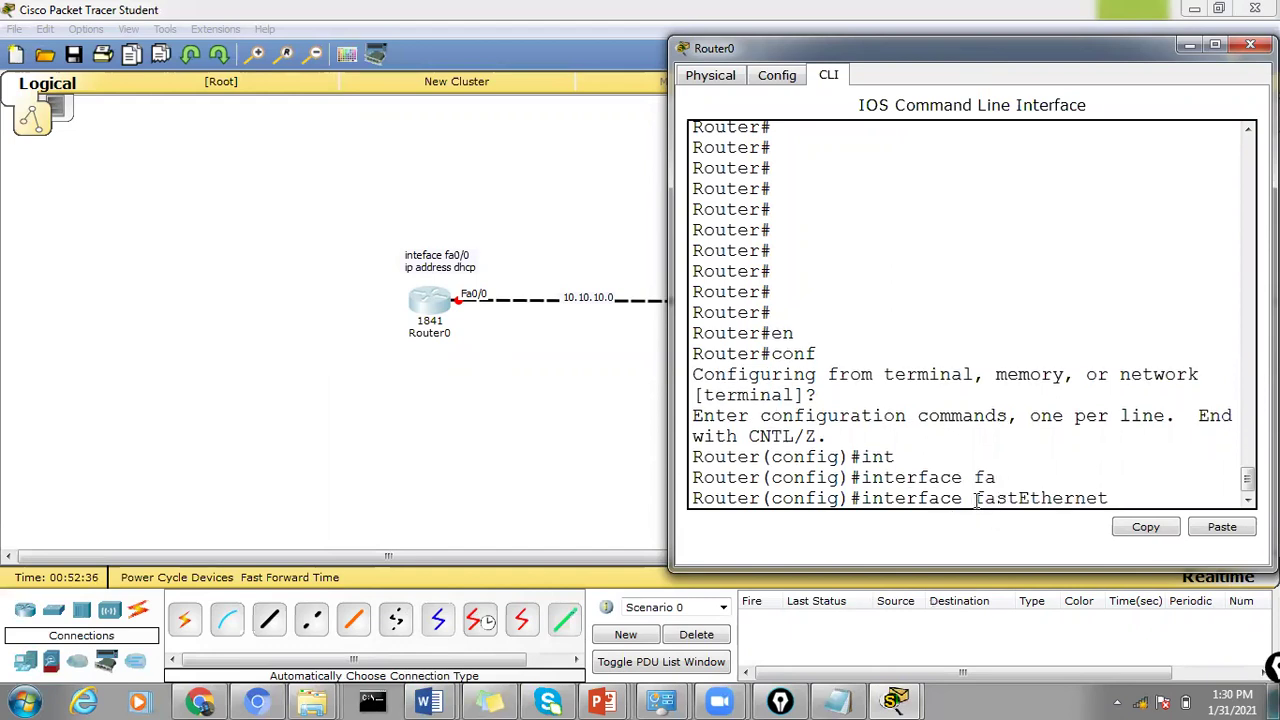
type("0/0")
key("Return")
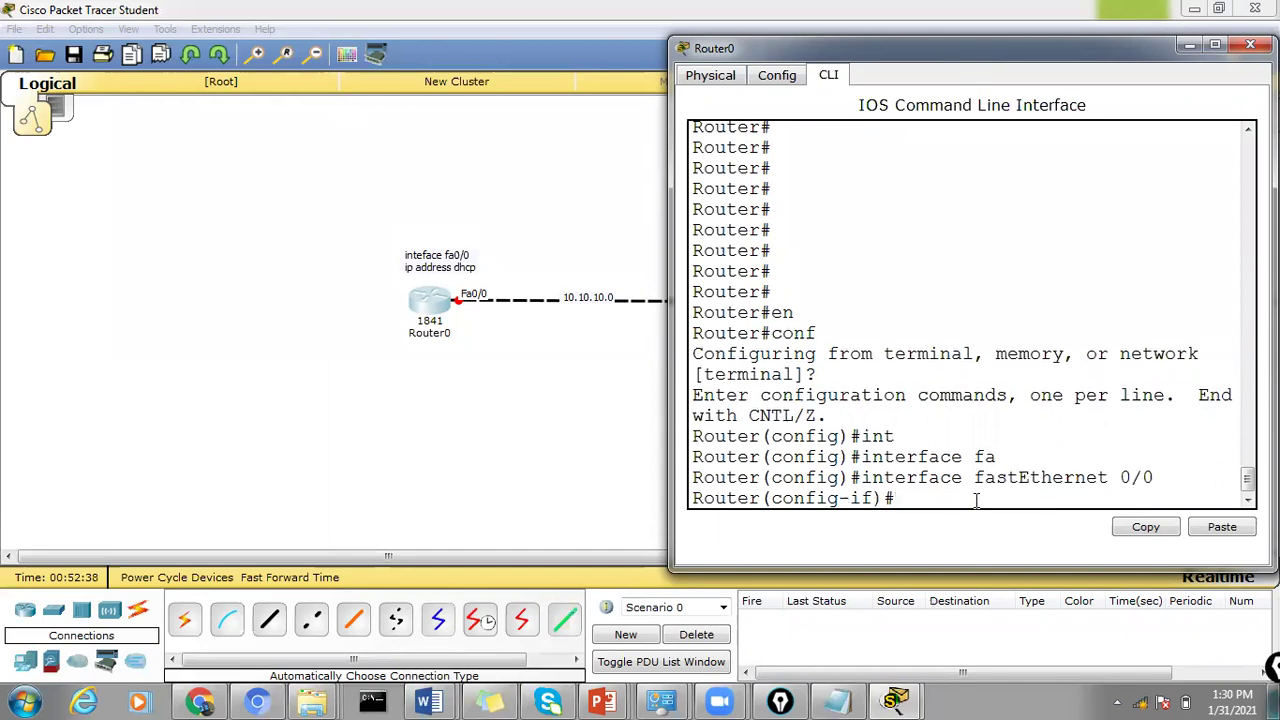
type("ip add")
key("Tab")
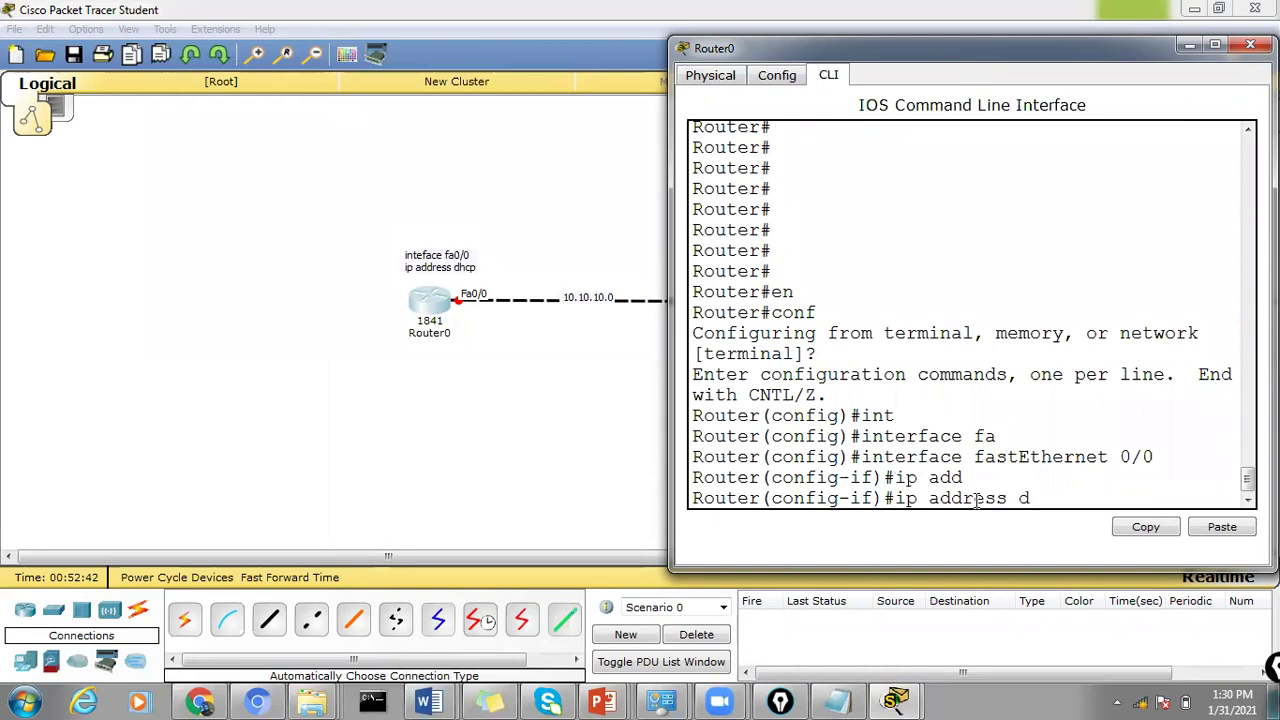
type("dhc")
key("Tab")
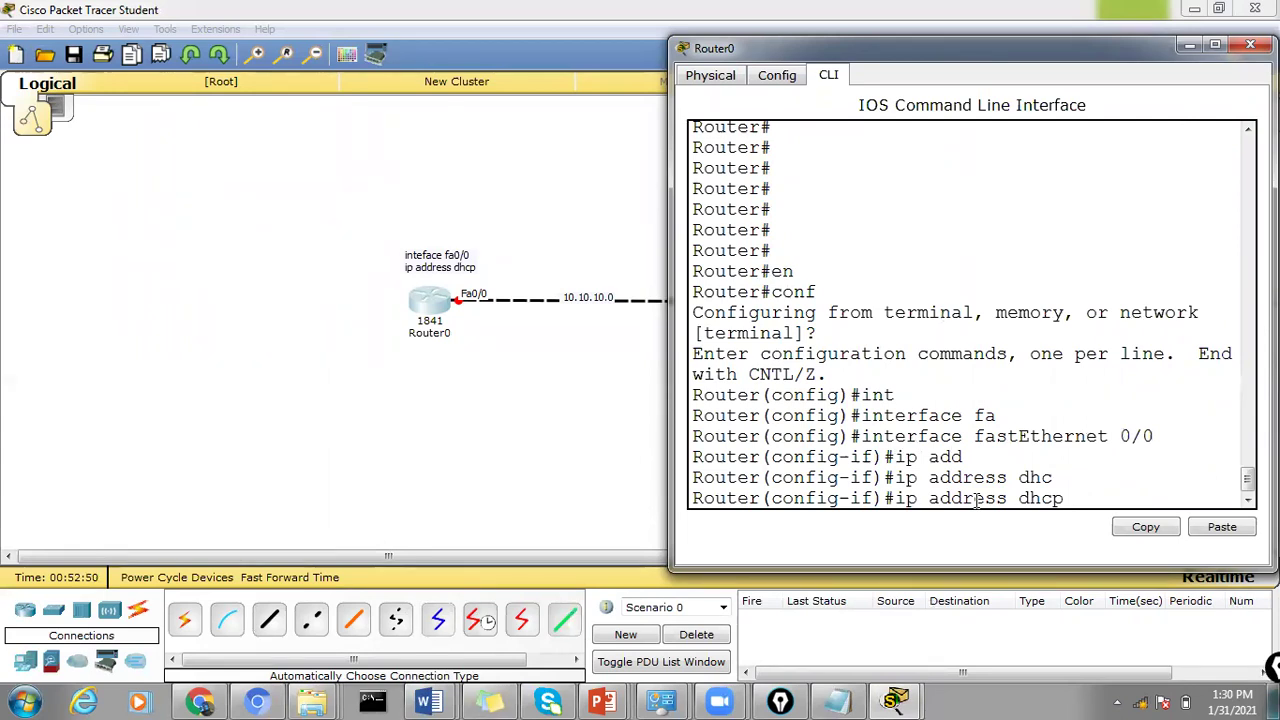
key("Return")
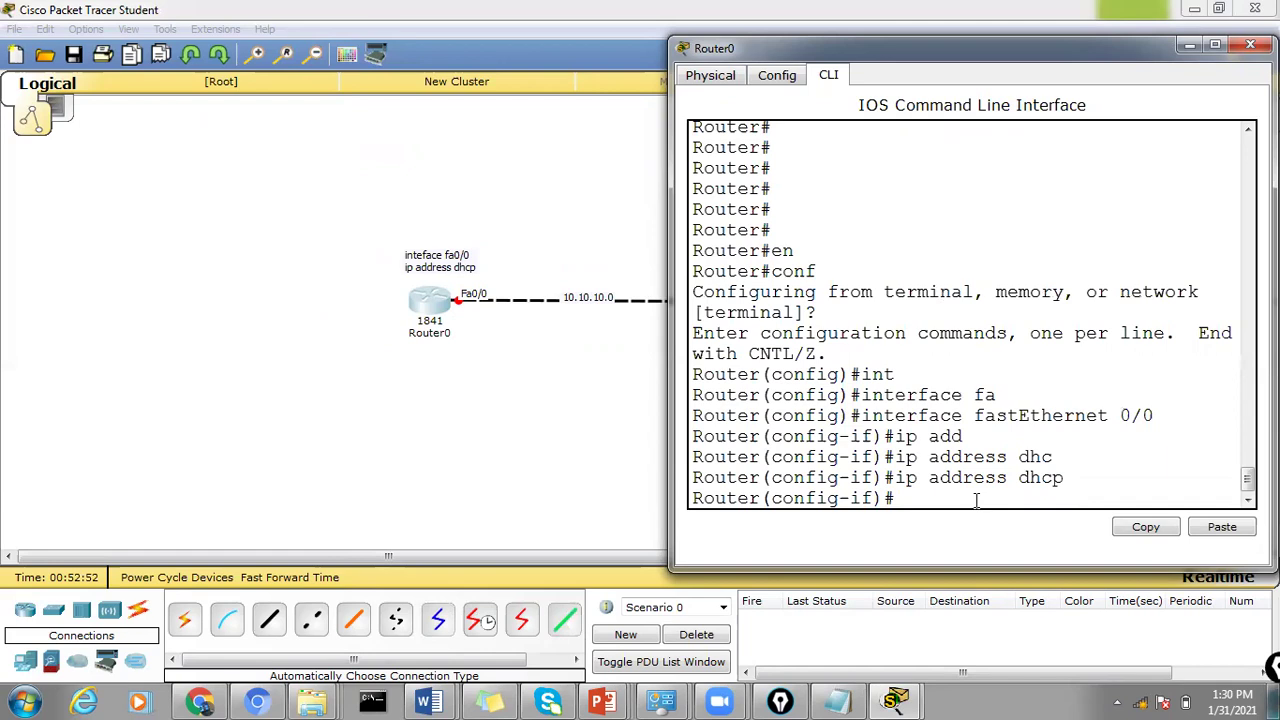
type("no shut")
key("Return")
key("ctrl+z")
key("ctrl+z")
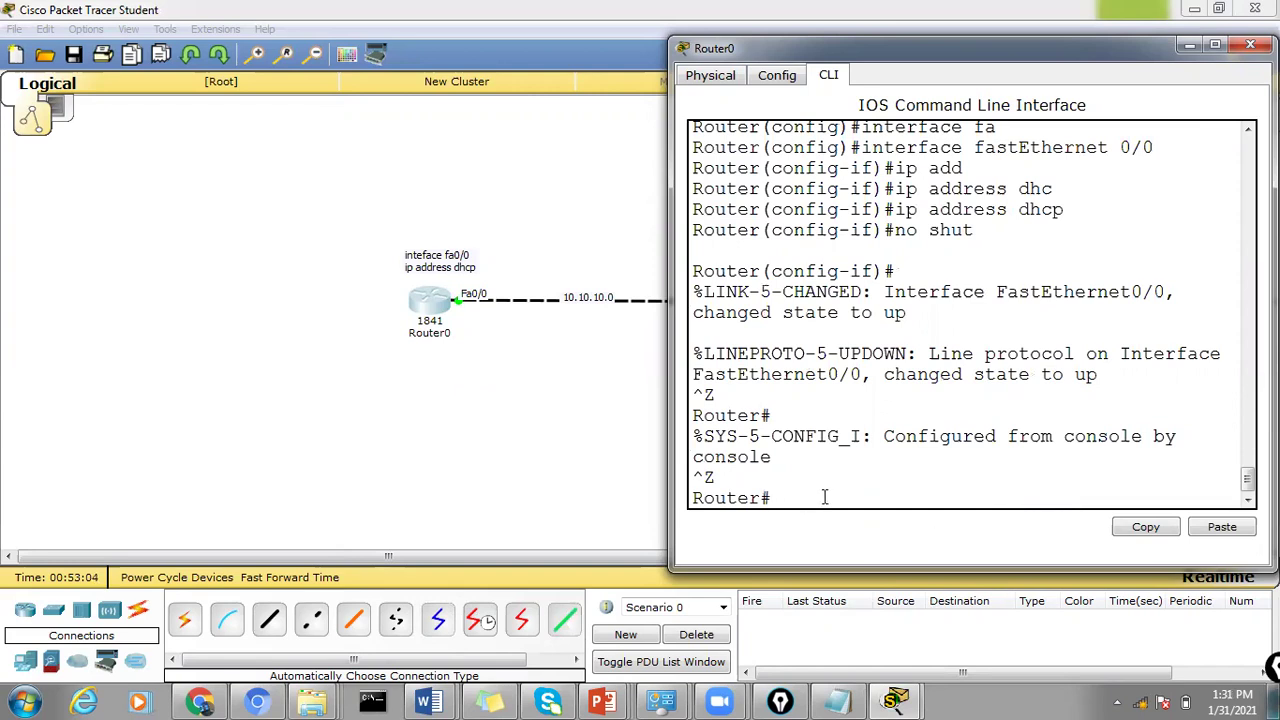
Return to Router0's CLI and run show ip interface brief.
left_click(470, 414)
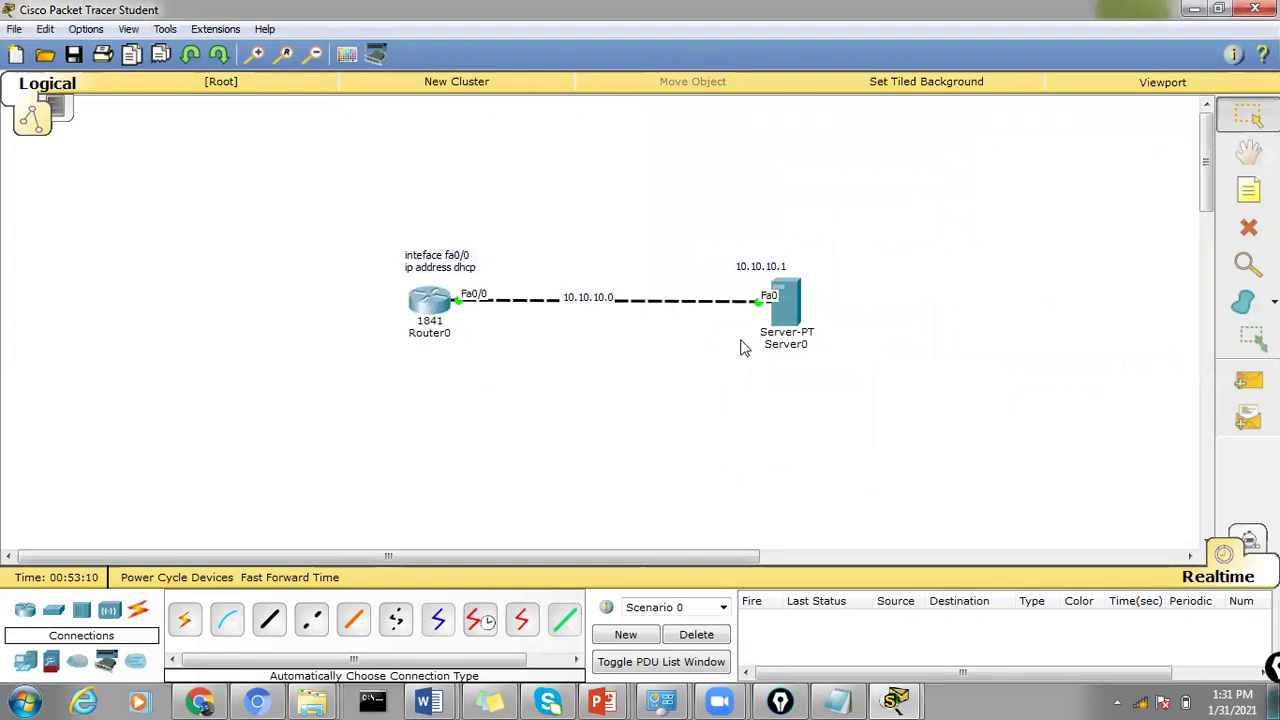
left_click(430, 302)
type("sh ip")
type(" u")
type("int")
key("Tab")
type("br")
key("Tab")
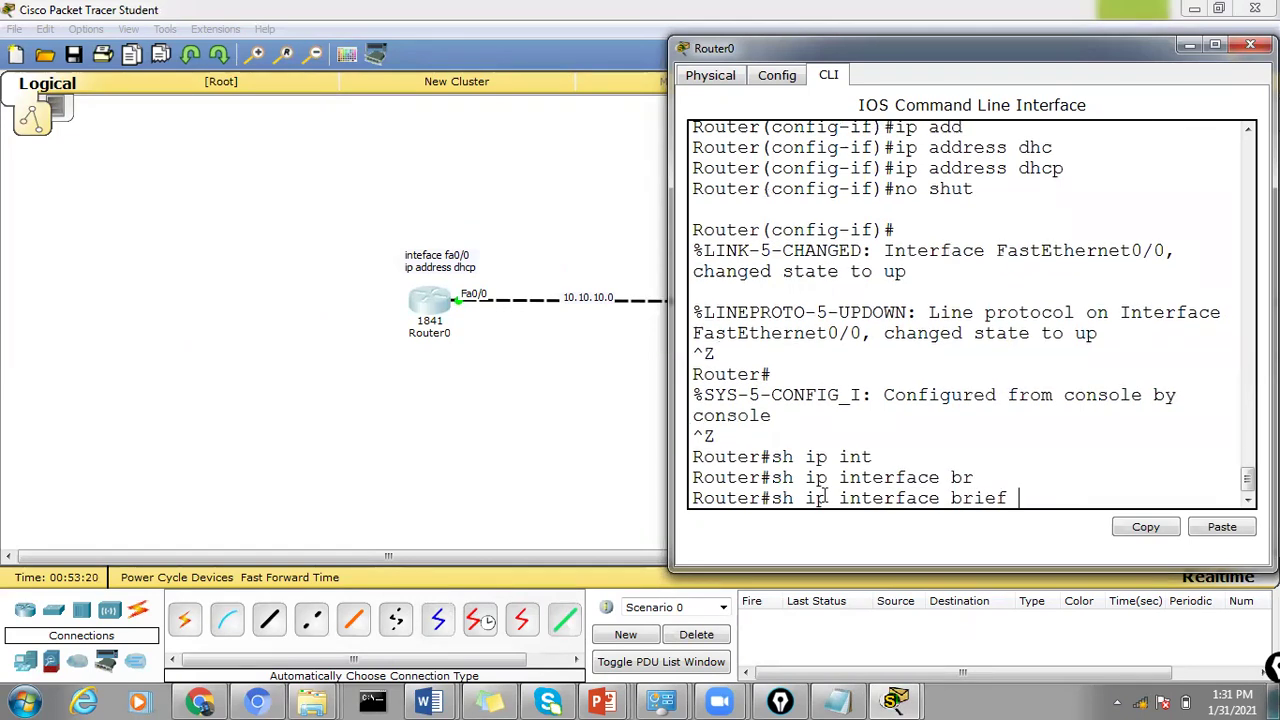
key("Return")
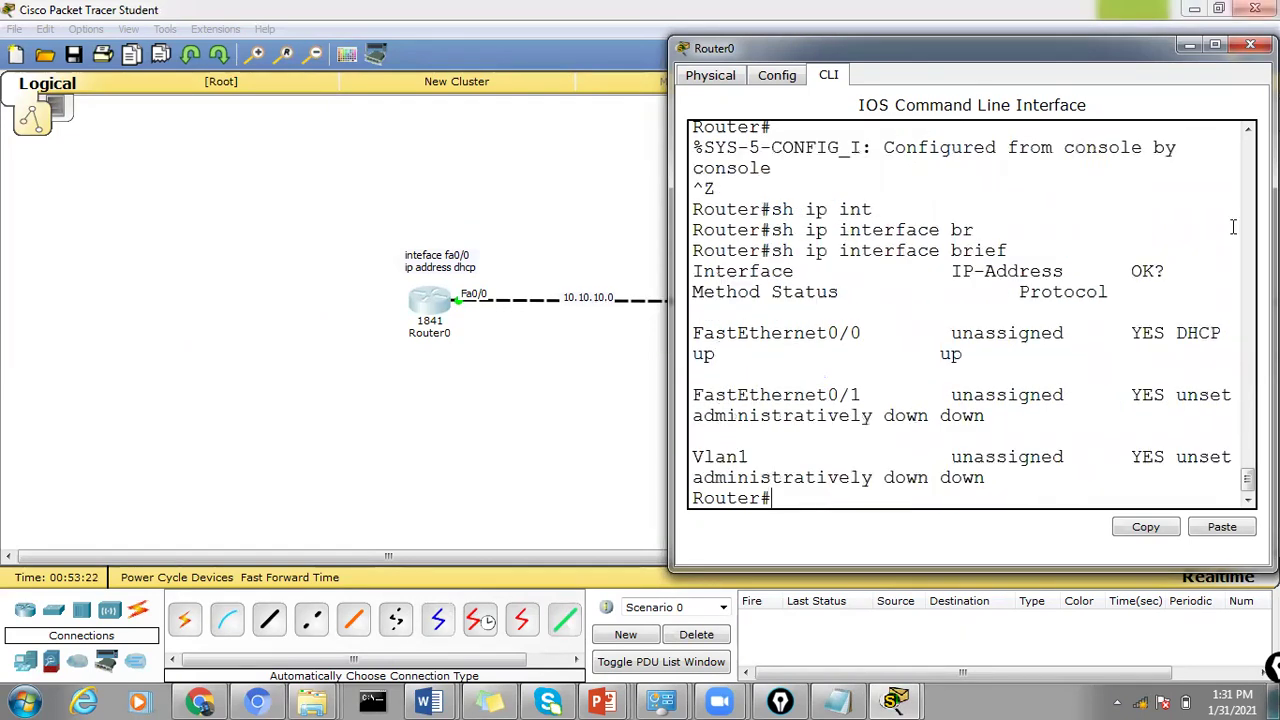
Maximize the console and highlight Fa0/0's DHCP status and the assigned address 10.10.10.2.
left_click(1215, 44)
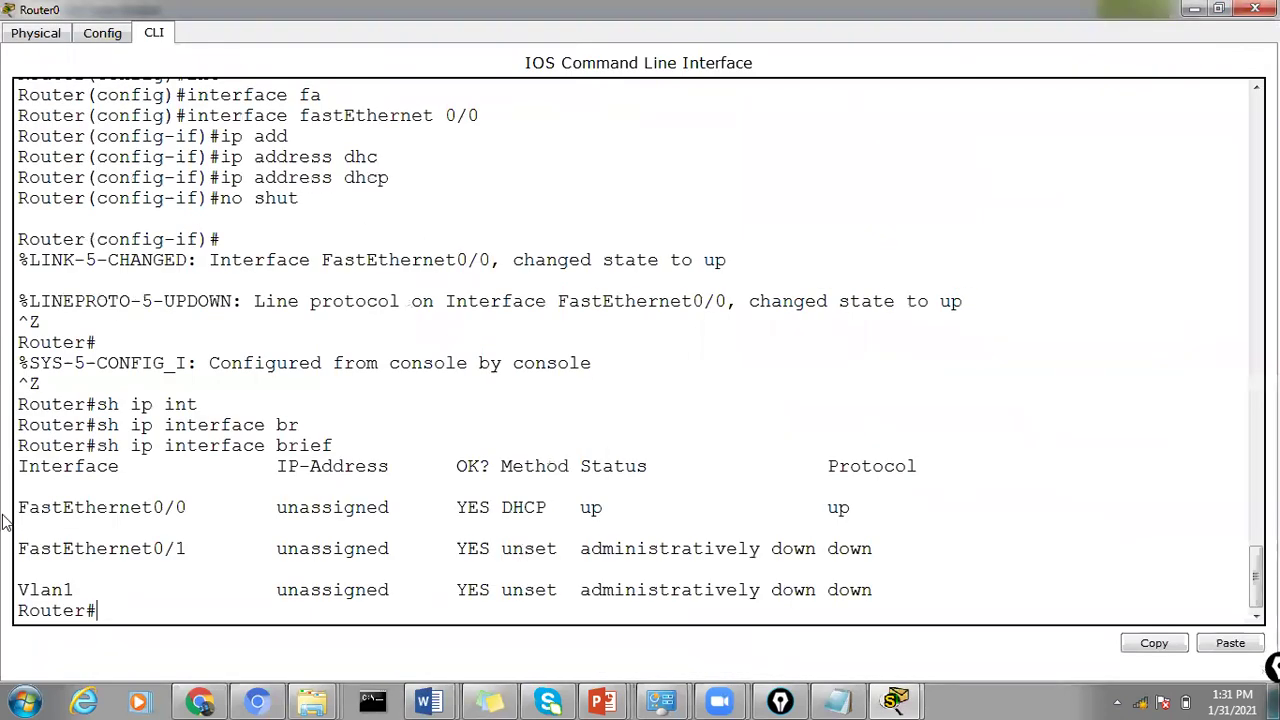
left_click_drag(407, 513, 213, 495)
left_click(562, 530)
left_click_drag(458, 510, 899, 510)
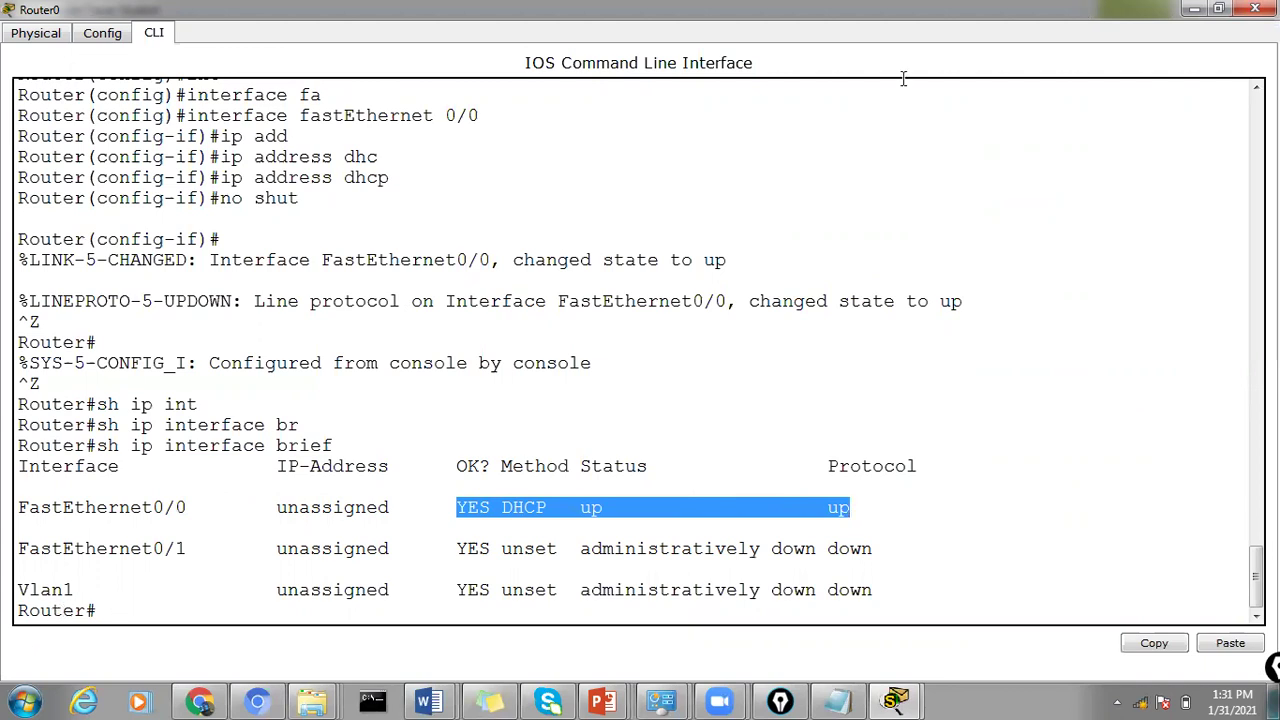
key("super+Down")
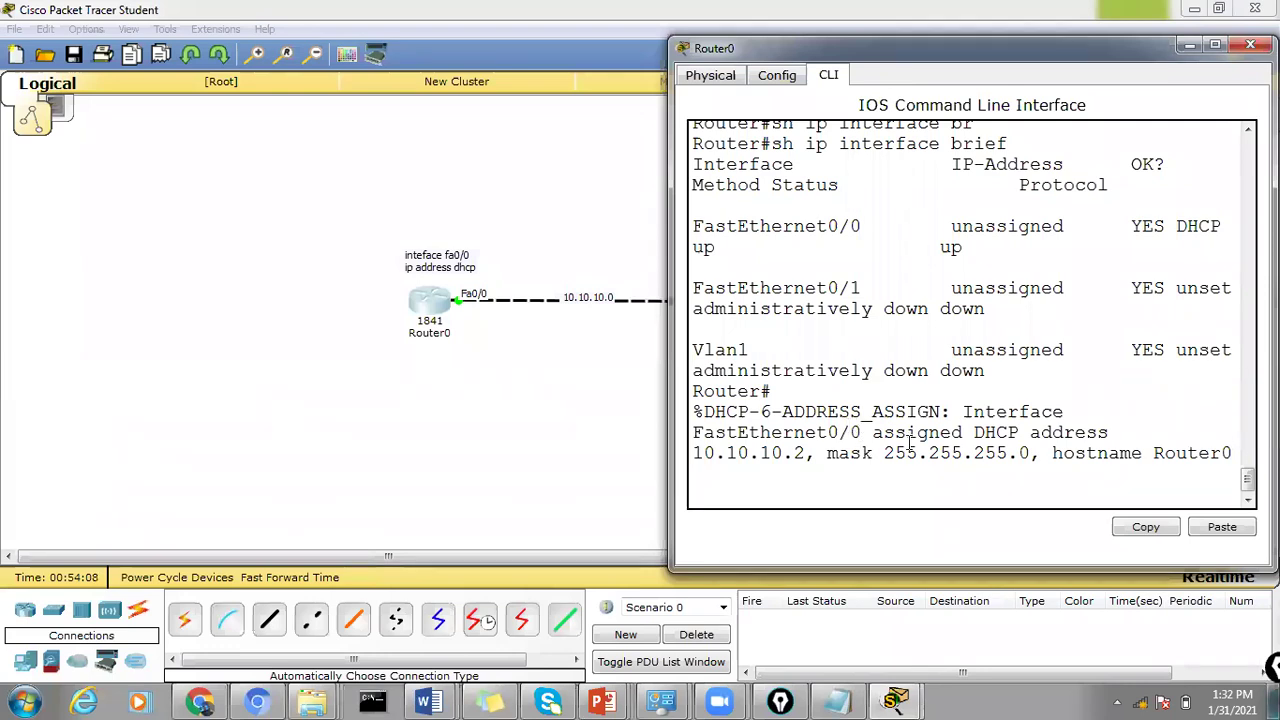
left_click(1214, 45)
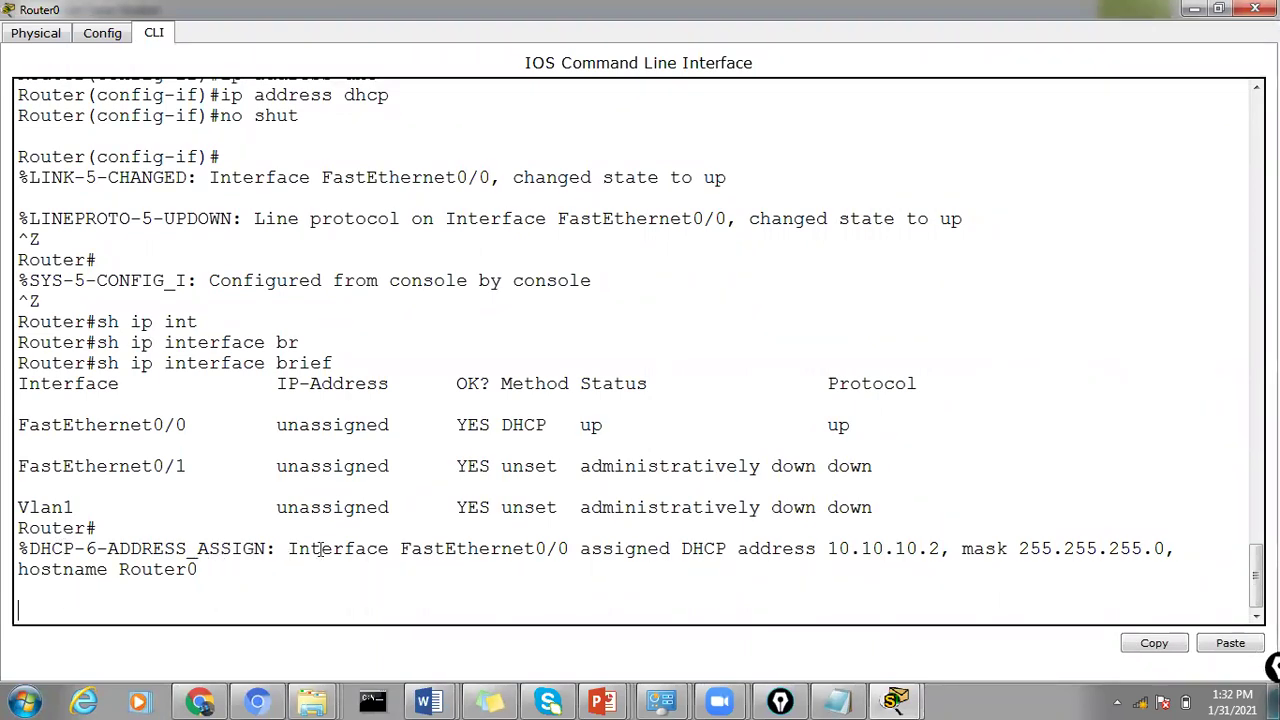
left_click_drag(576, 548, 413, 551)
left_click(673, 570)
left_click_drag(682, 549, 945, 551)
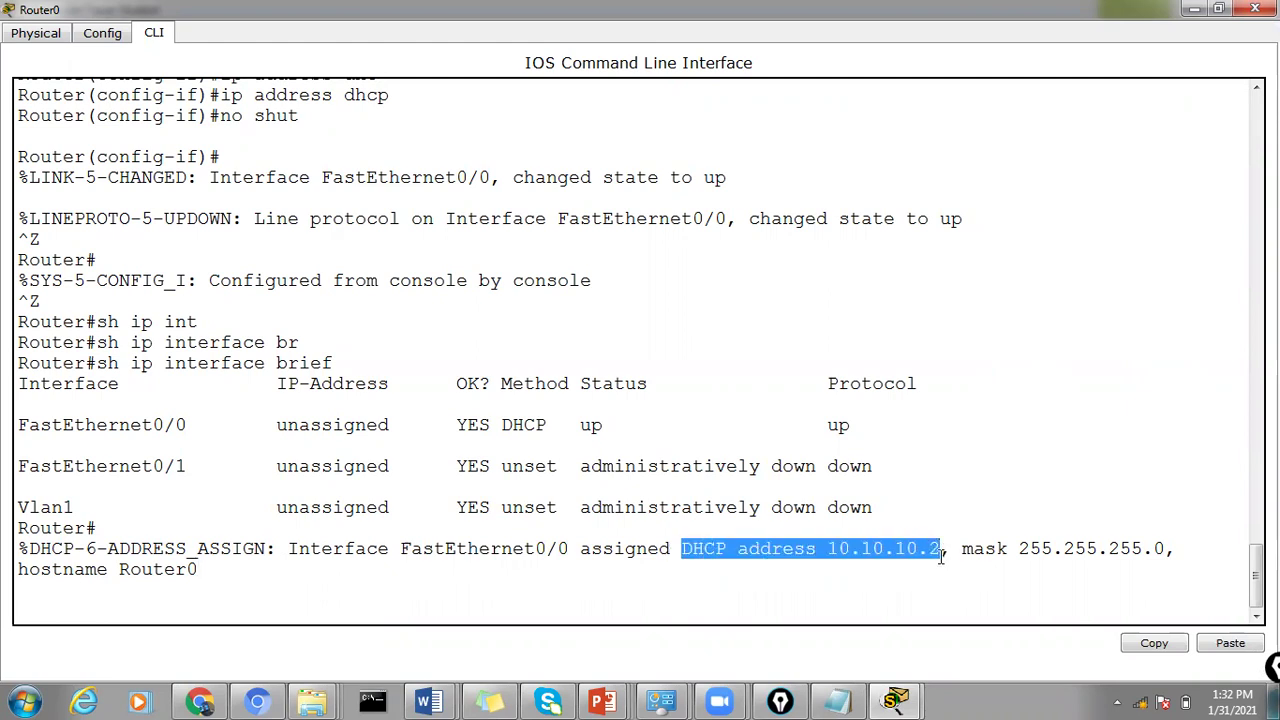
Minimize Router0's console and open Server0's DHCP service settings.
left_click(1193, 9)
left_click(785, 305)
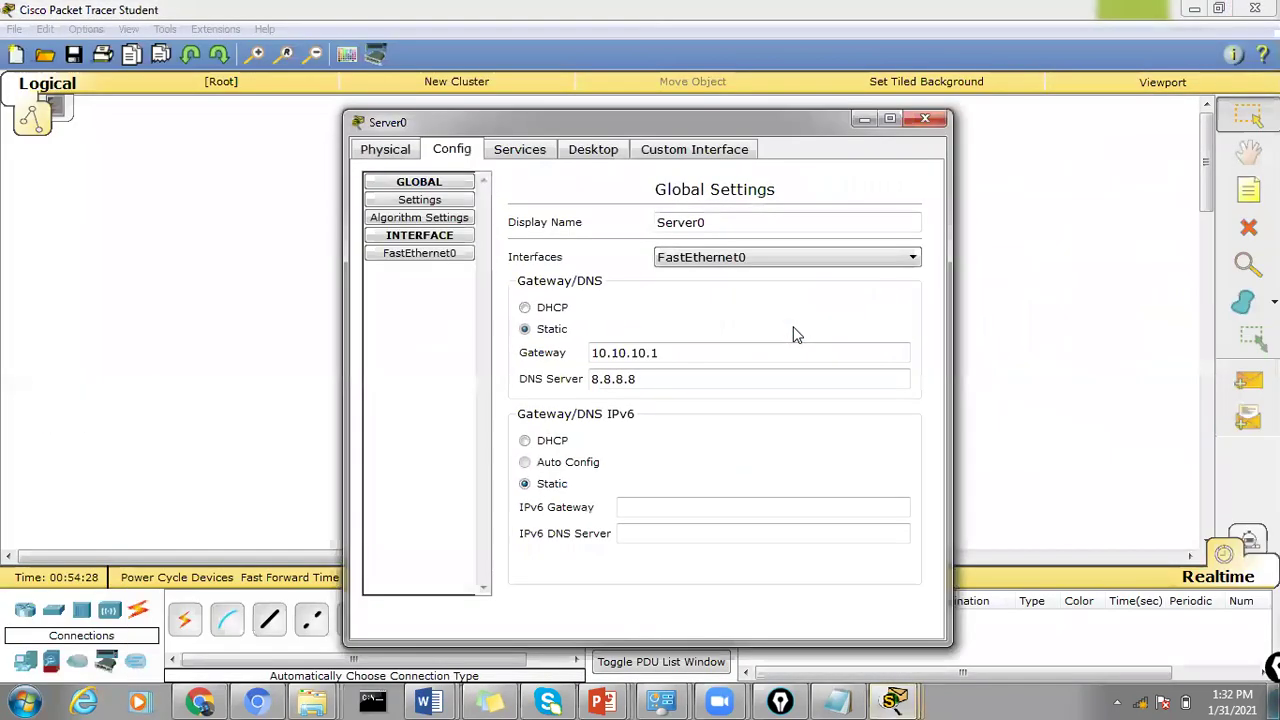
left_click(581, 152)
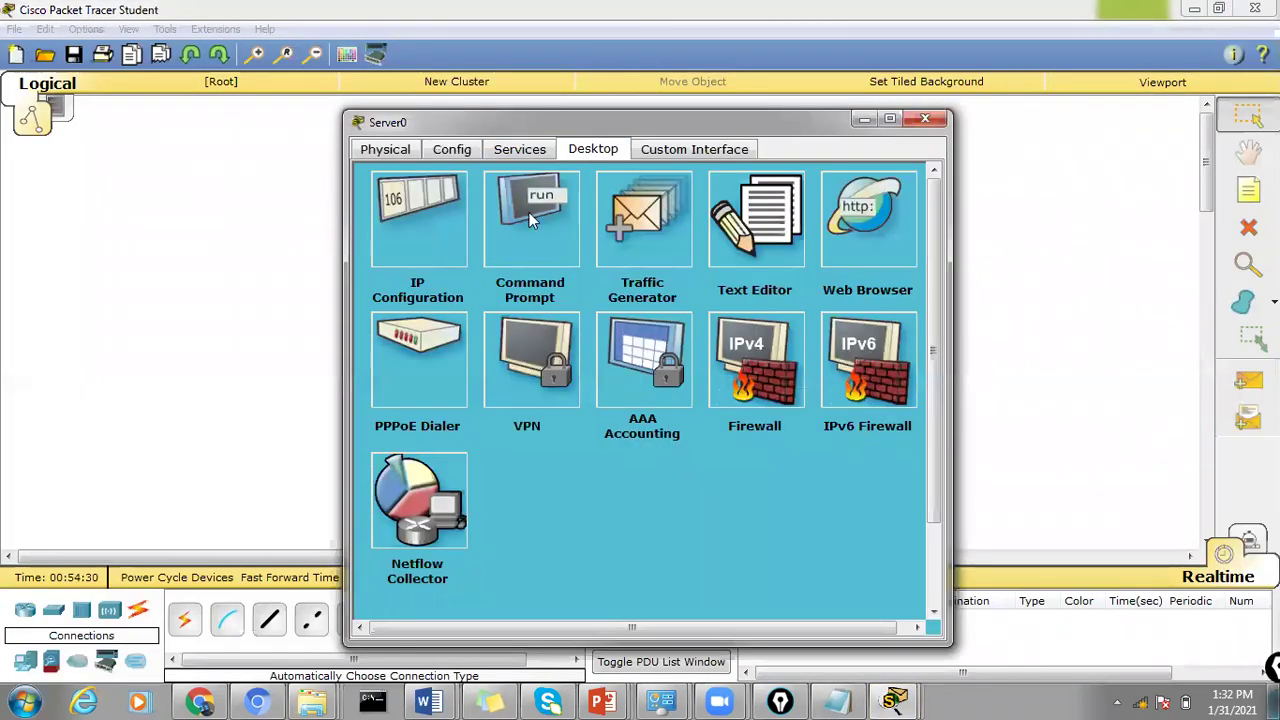
left_click(442, 215)
left_click(512, 150)
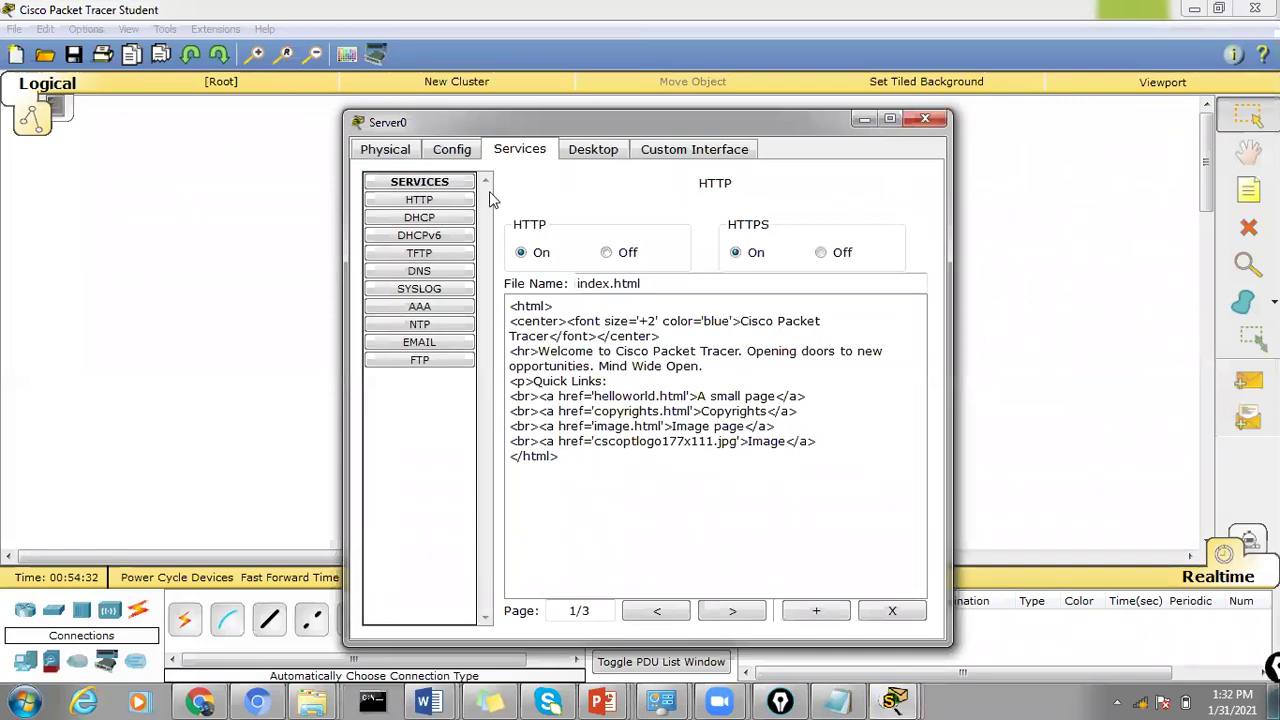
left_click(442, 218)
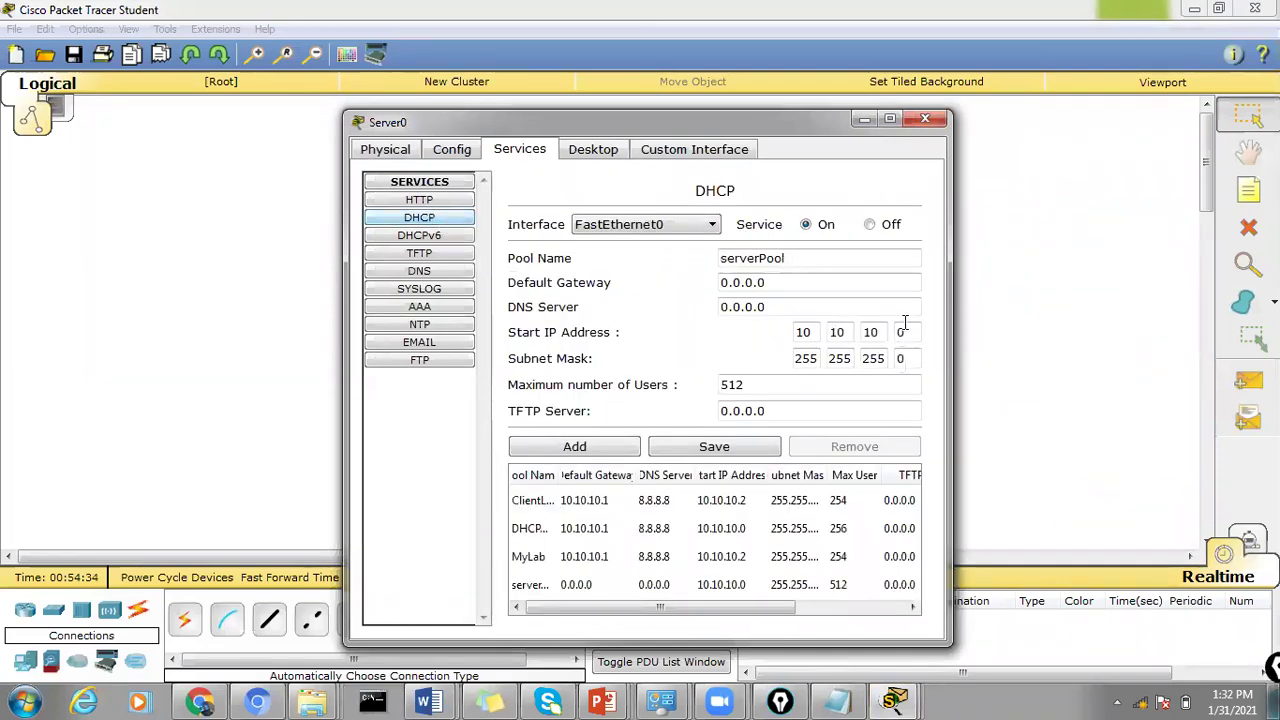
Review the DHCPClient, MyLab and ClientLab pools in the pool table.
left_click(606, 452)
left_click_drag(551, 606, 520, 607)
left_click(519, 530)
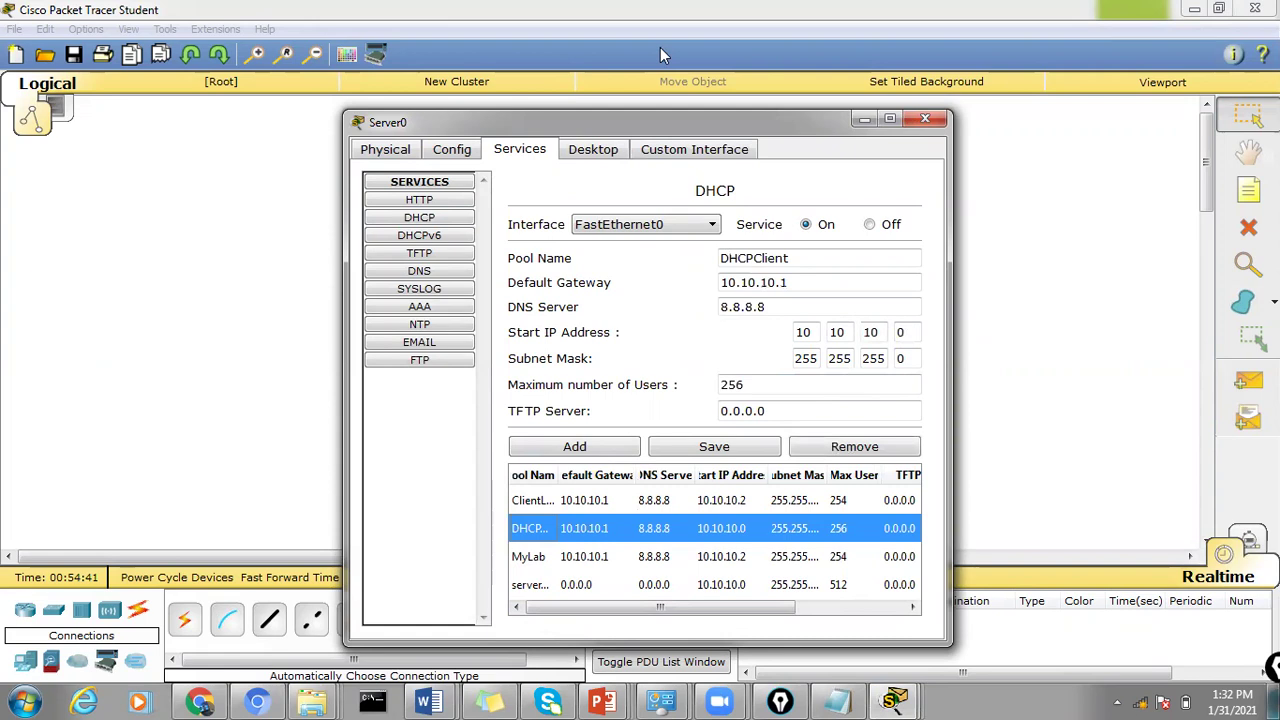
left_click(528, 556)
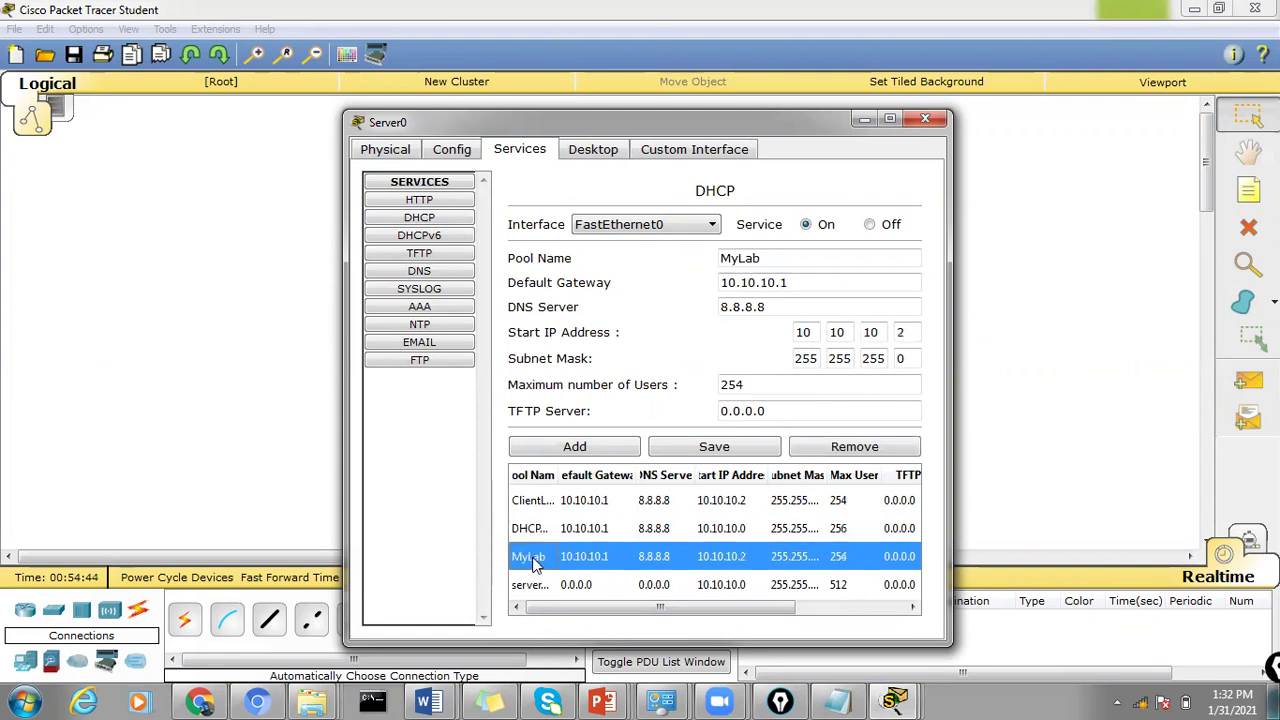
left_click(540, 508)
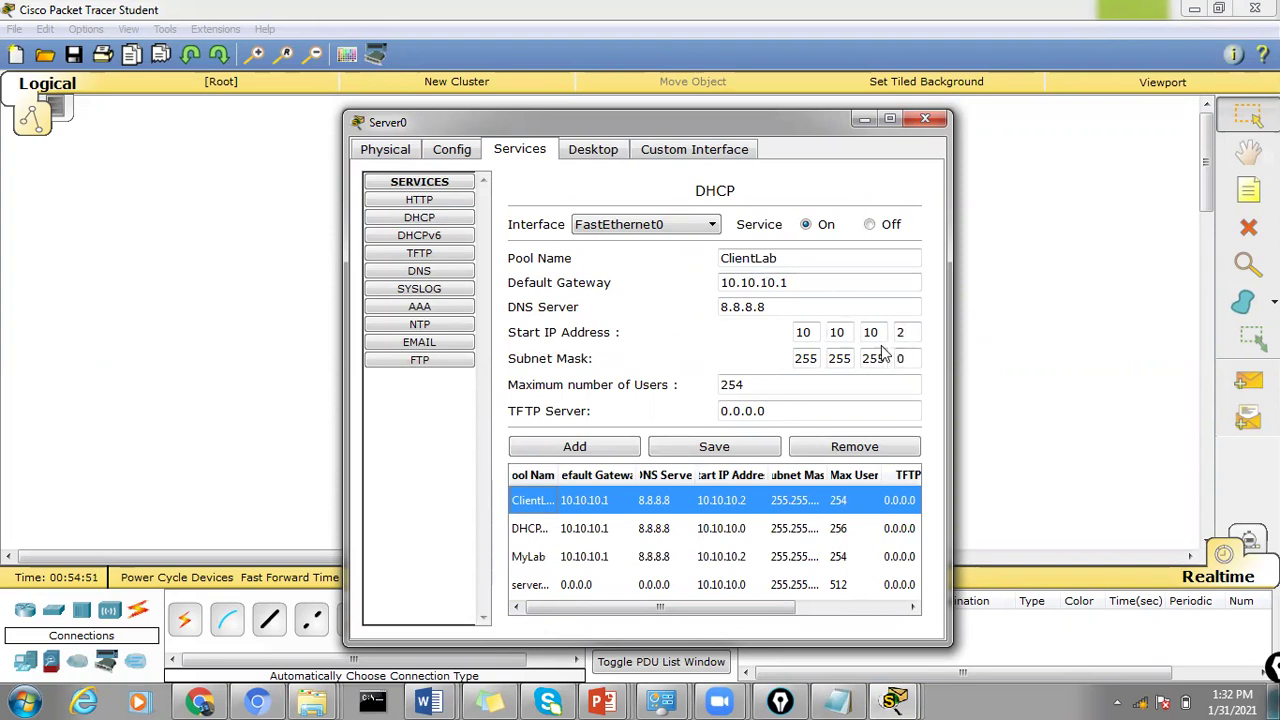
Close Server0, maximize Router0's console and highlight the DHCP-assigned address 10.10.10.2.
left_click(990, 352)
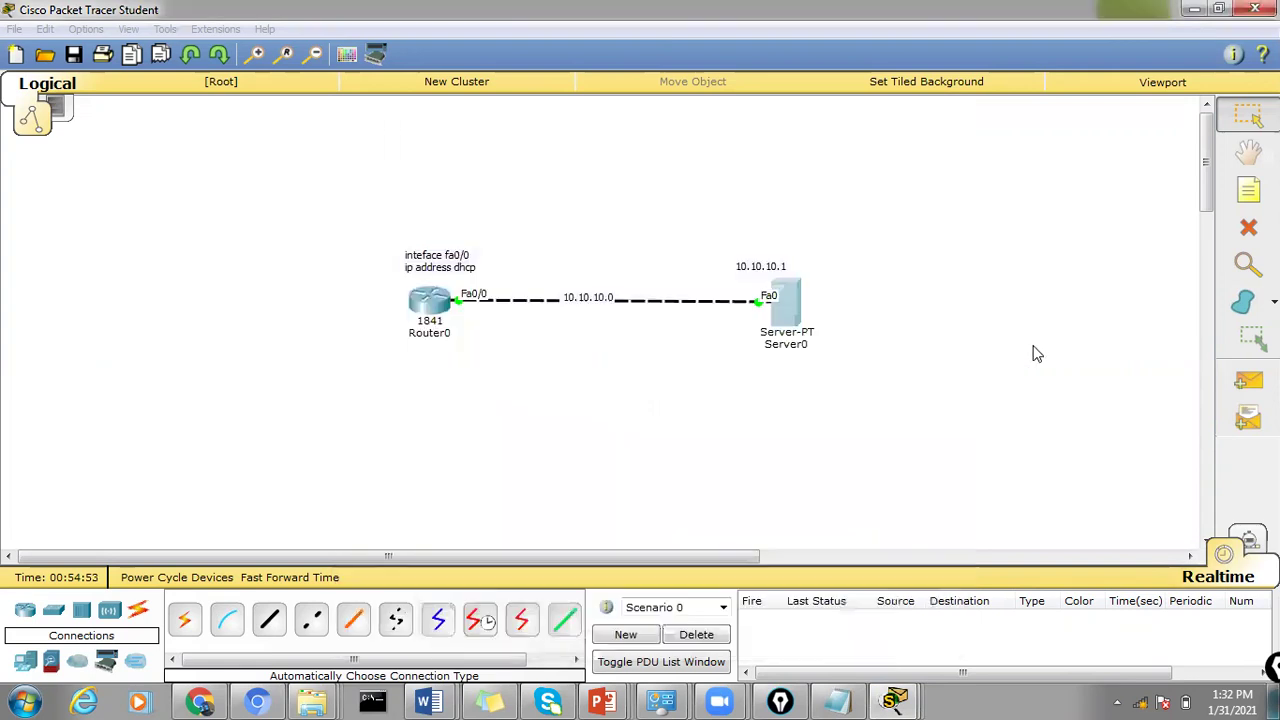
left_click(428, 310)
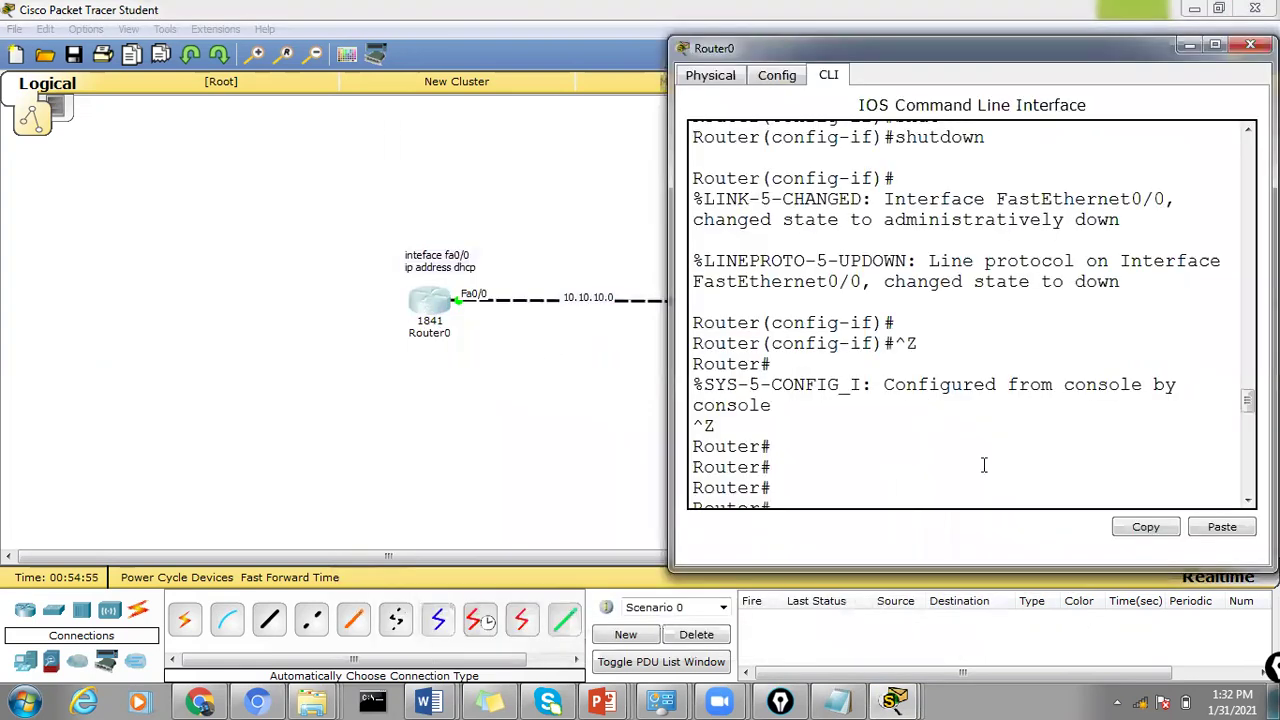
left_click(1218, 45)
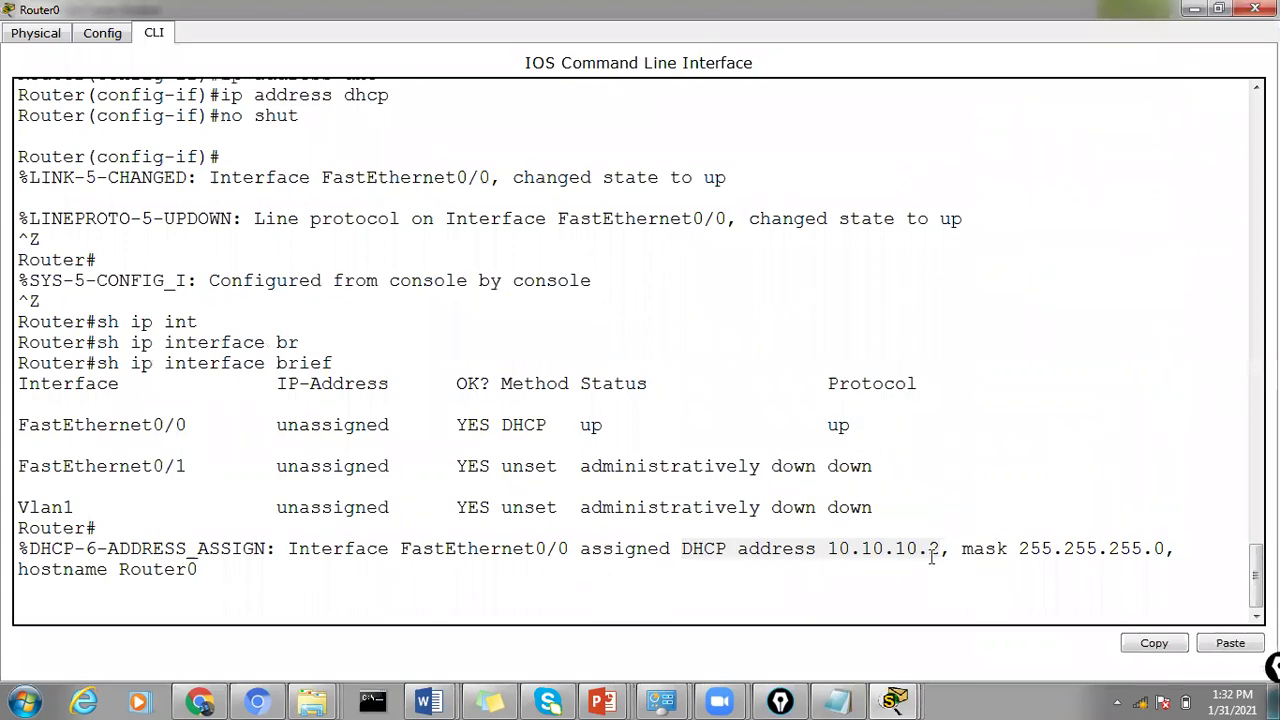
left_click_drag(941, 552, 681, 548)
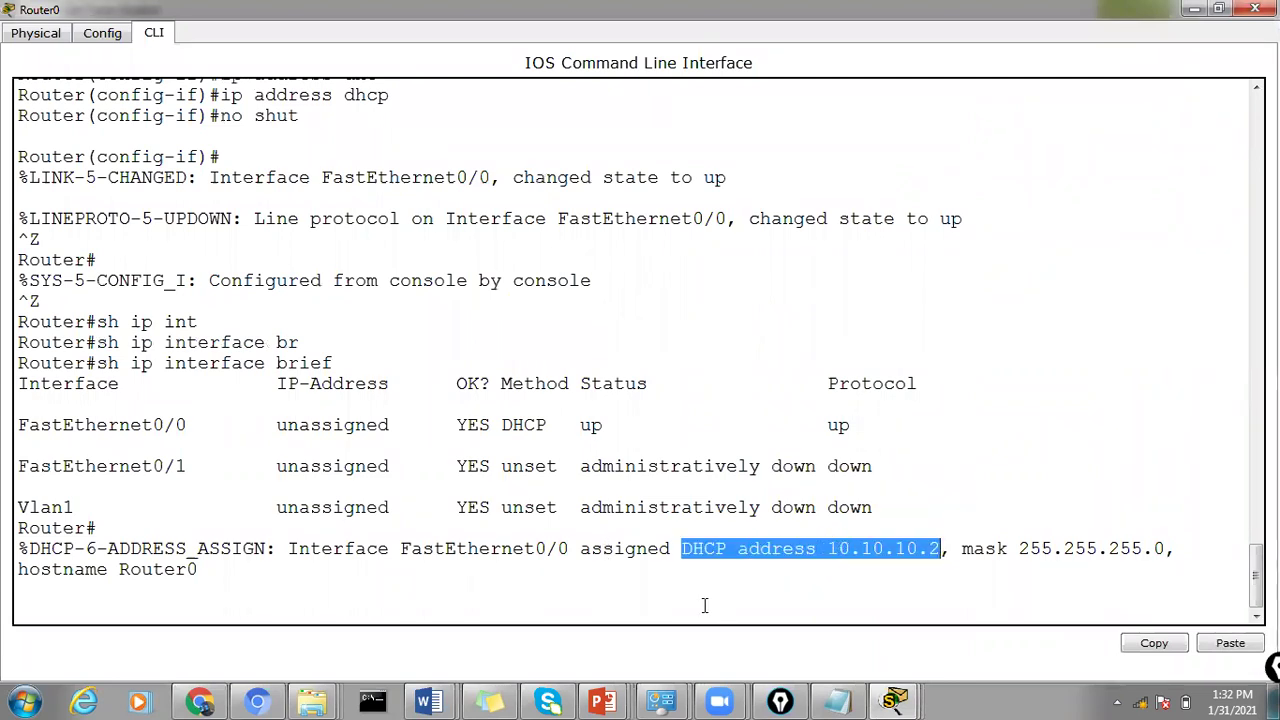
left_click(58, 610)
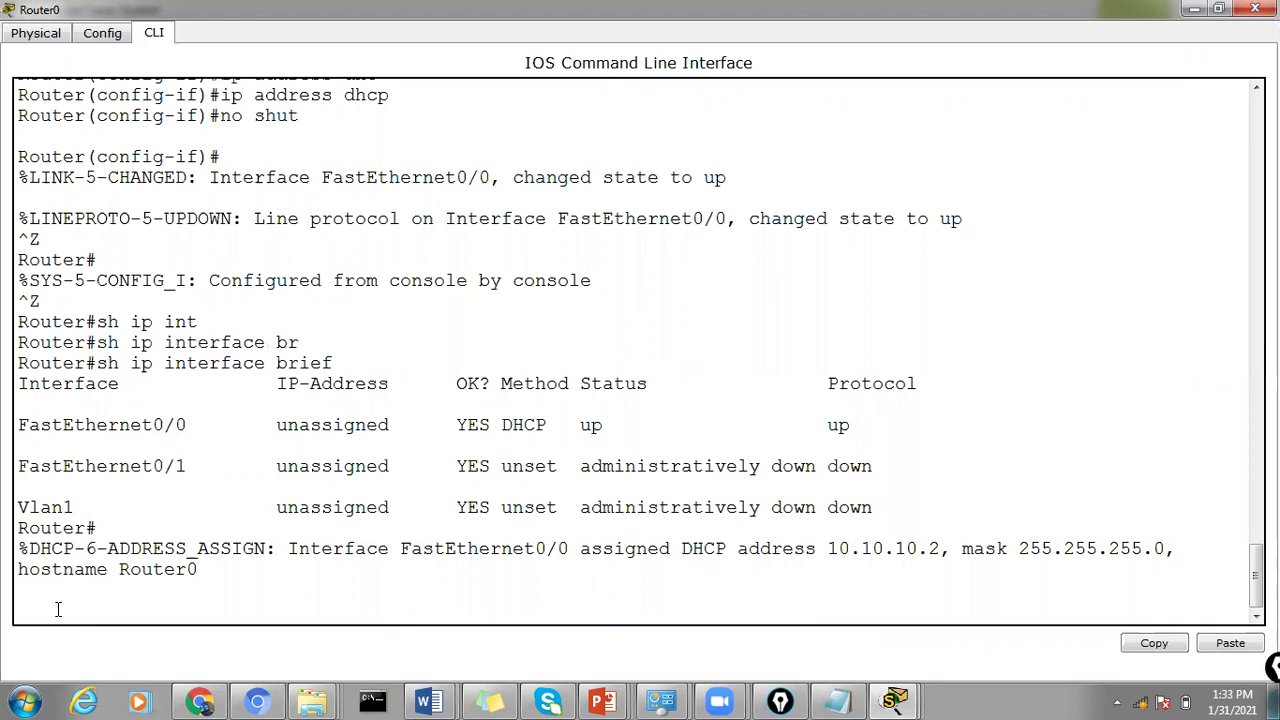
Run show ip interface brief and highlight FastEthernet0/0's row at 10.10.10.2.
key("Return")
key("Return")
key("Return")
type("sh ip int")
key("Tab")
type("br")
key("Return")
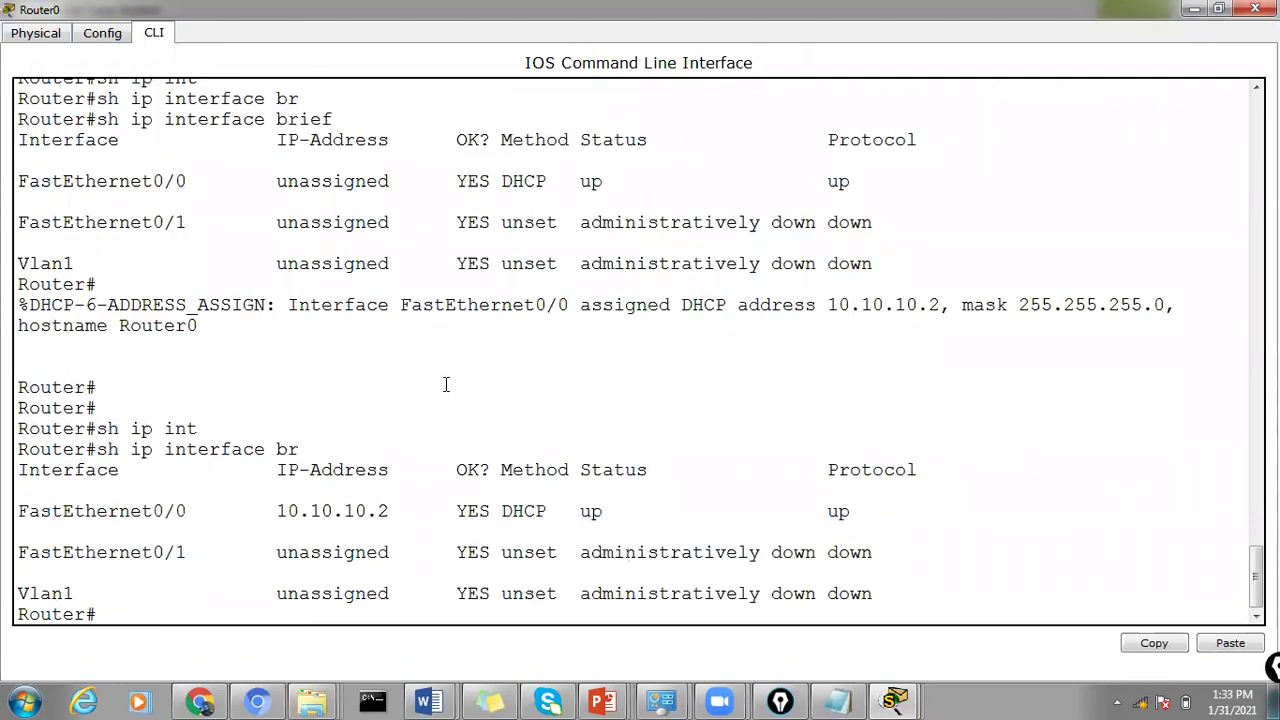
left_click_drag(394, 511, 76, 511)
left_click_drag(915, 511, 10, 470)
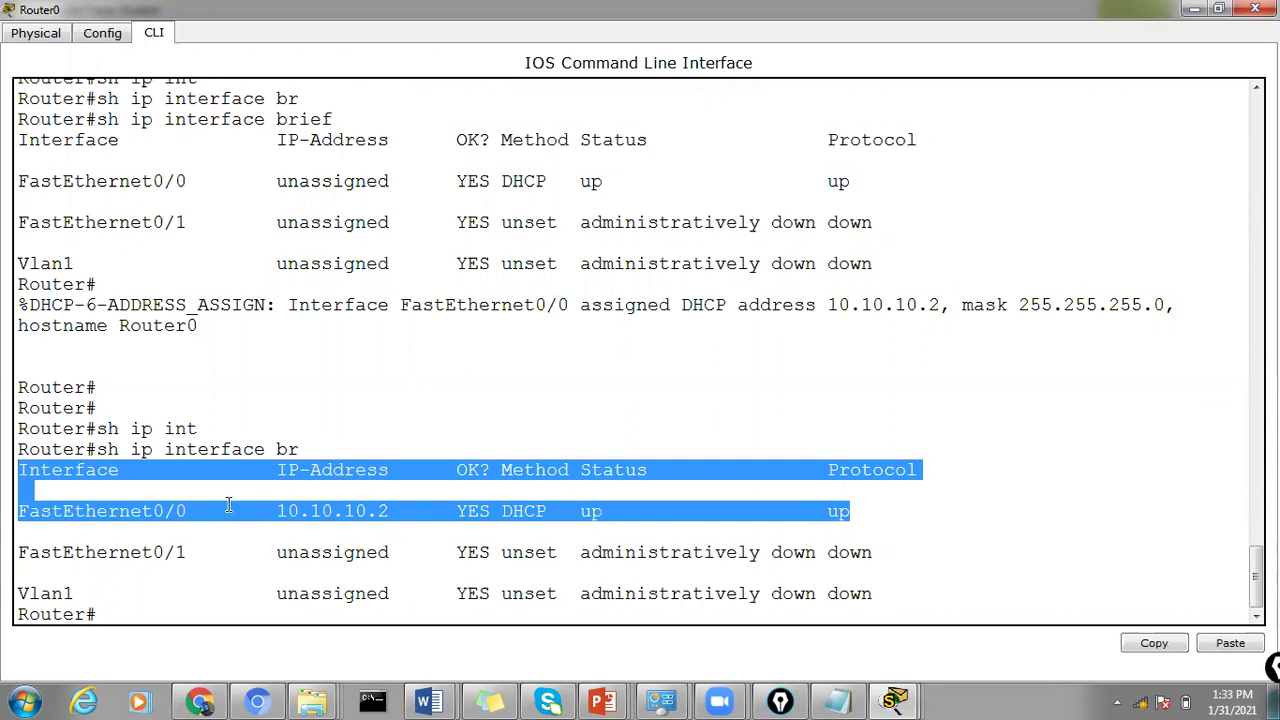
left_click(648, 516)
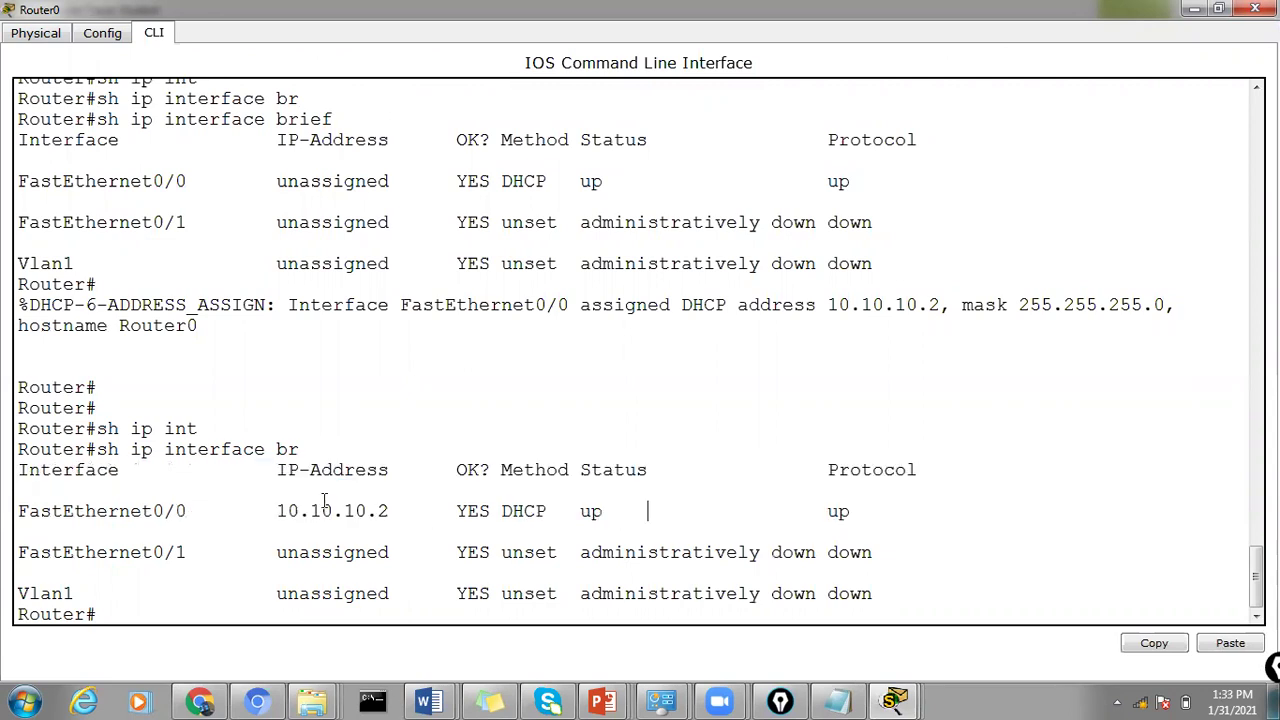
left_click_drag(403, 513, 63, 470)
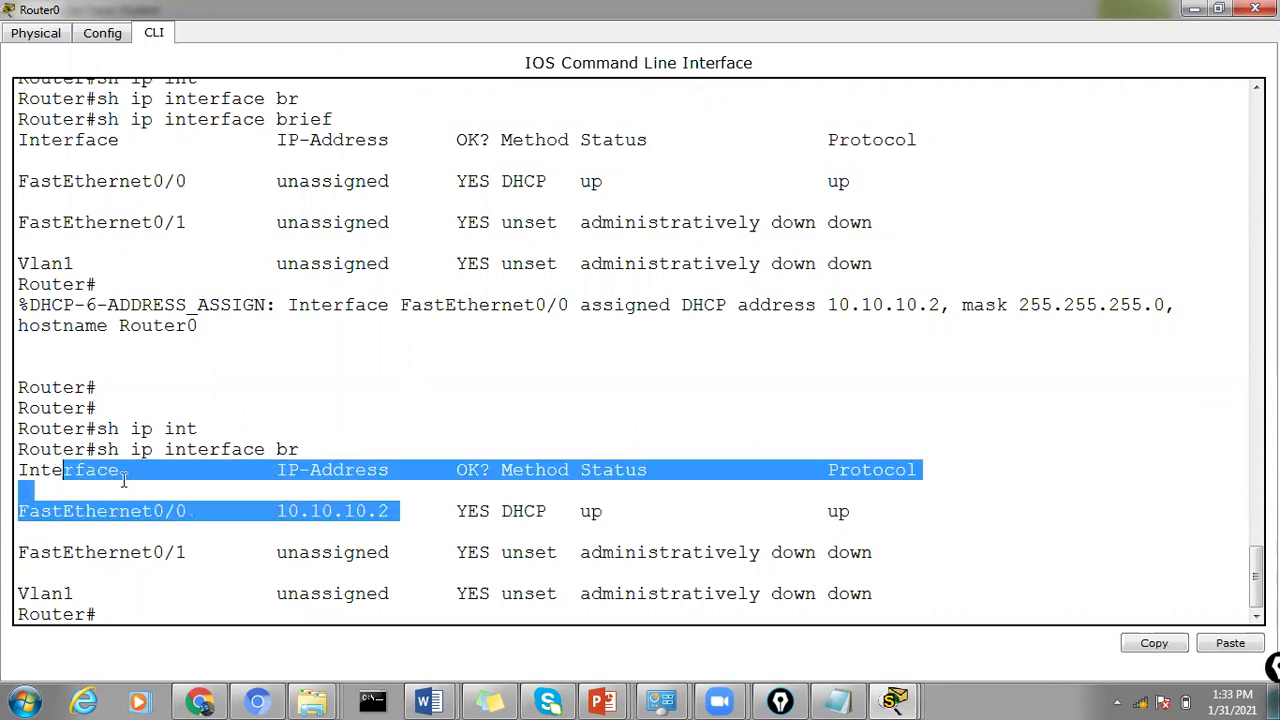
left_click(105, 617)
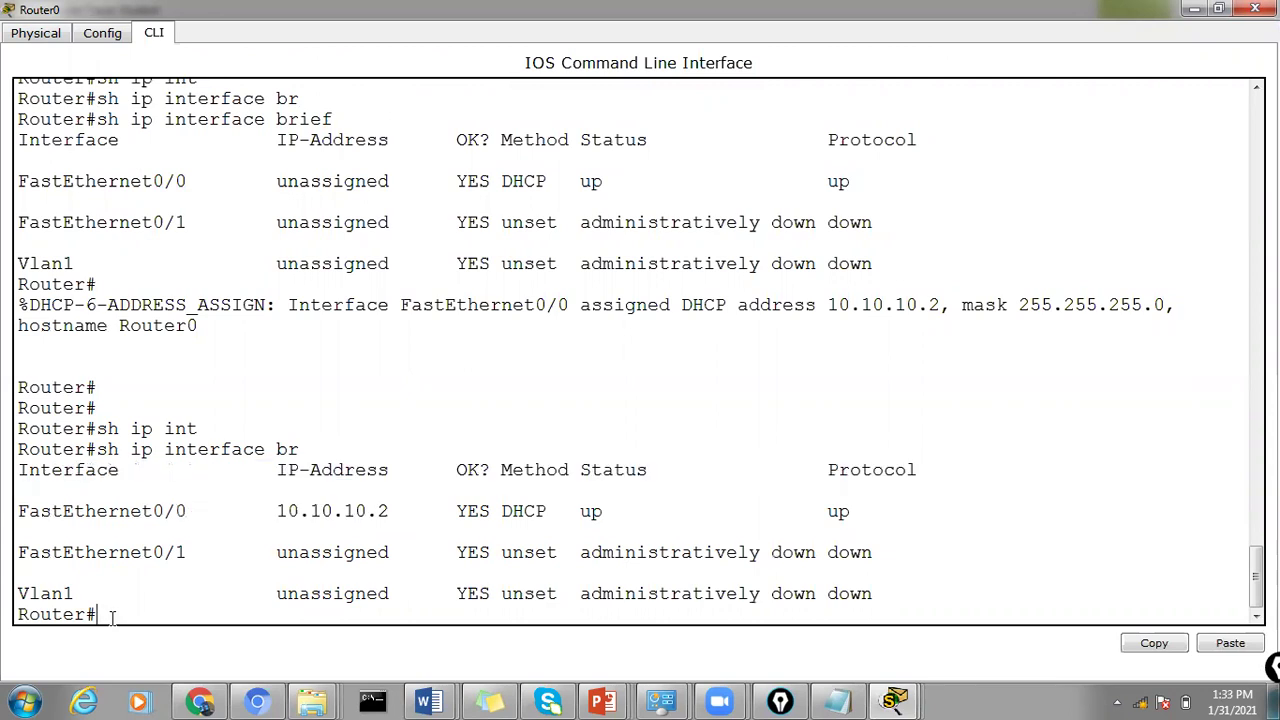
Restore Router0's console to normal size and bring it back to the front.
right_click(900, 35)
left_click(930, 23)
scroll(1091, 480, "down", 5)
scroll(1091, 480, "down", 4)
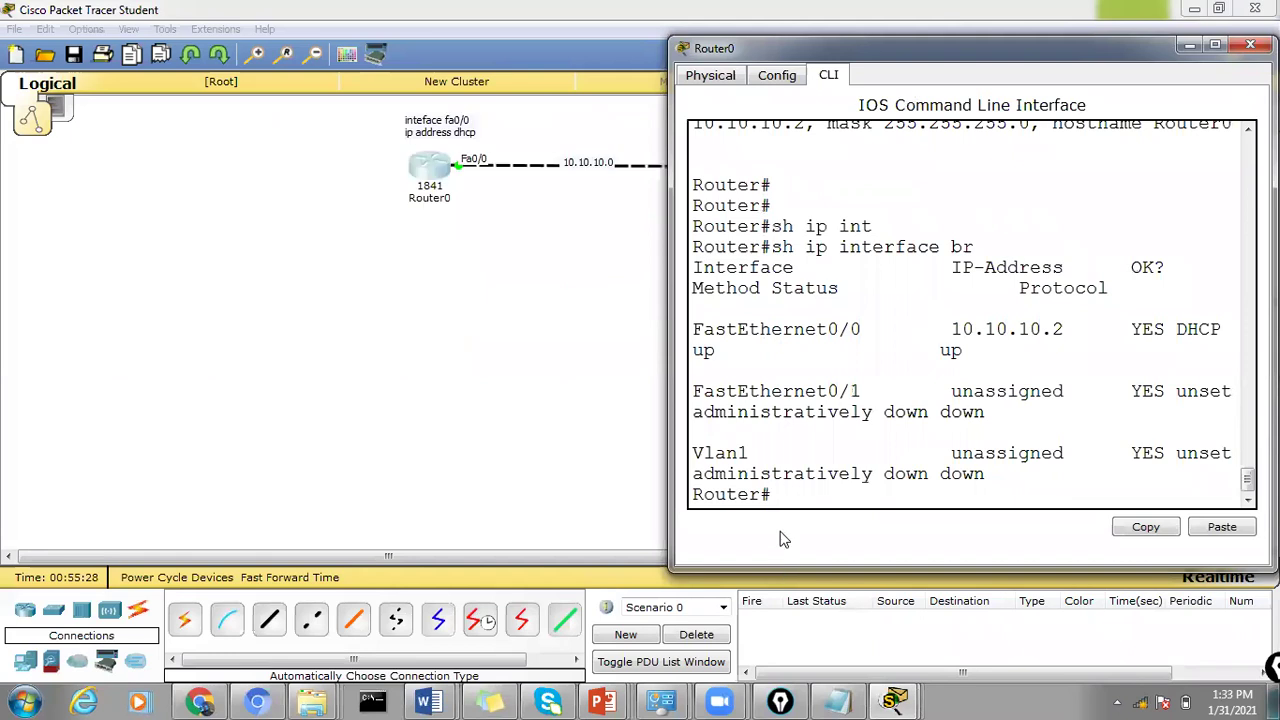
left_click(294, 257)
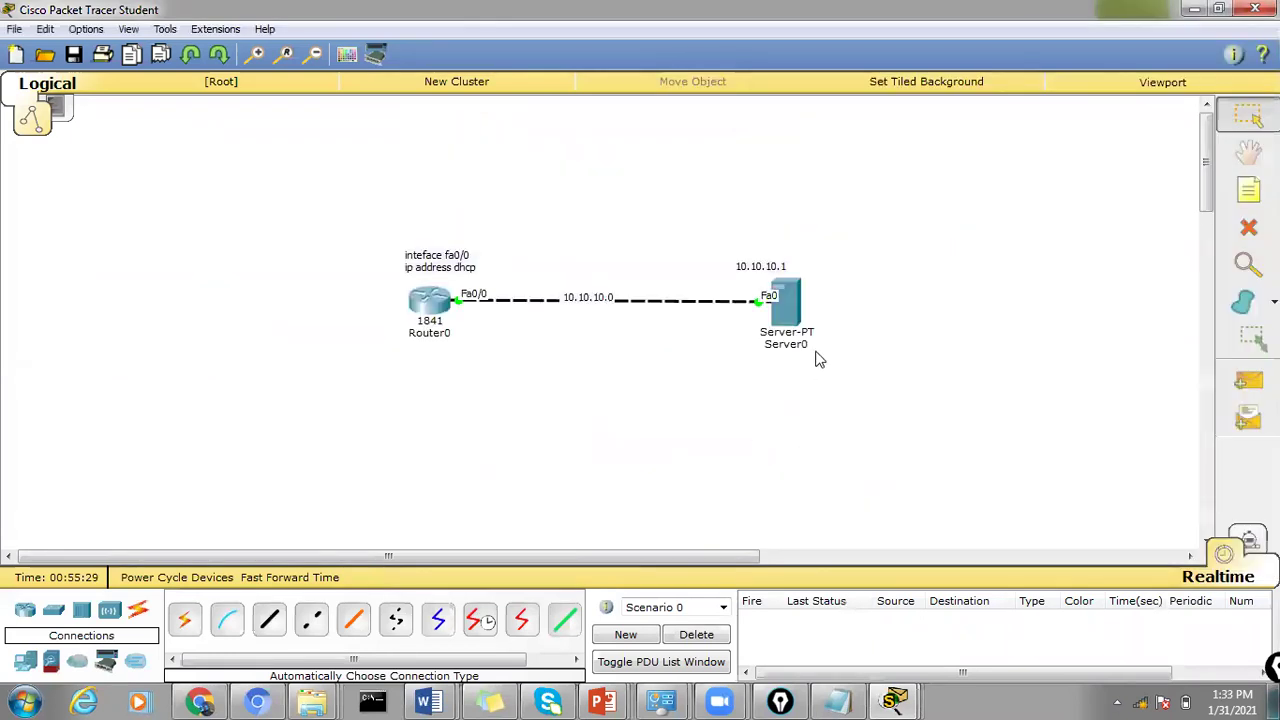
left_click(430, 305)
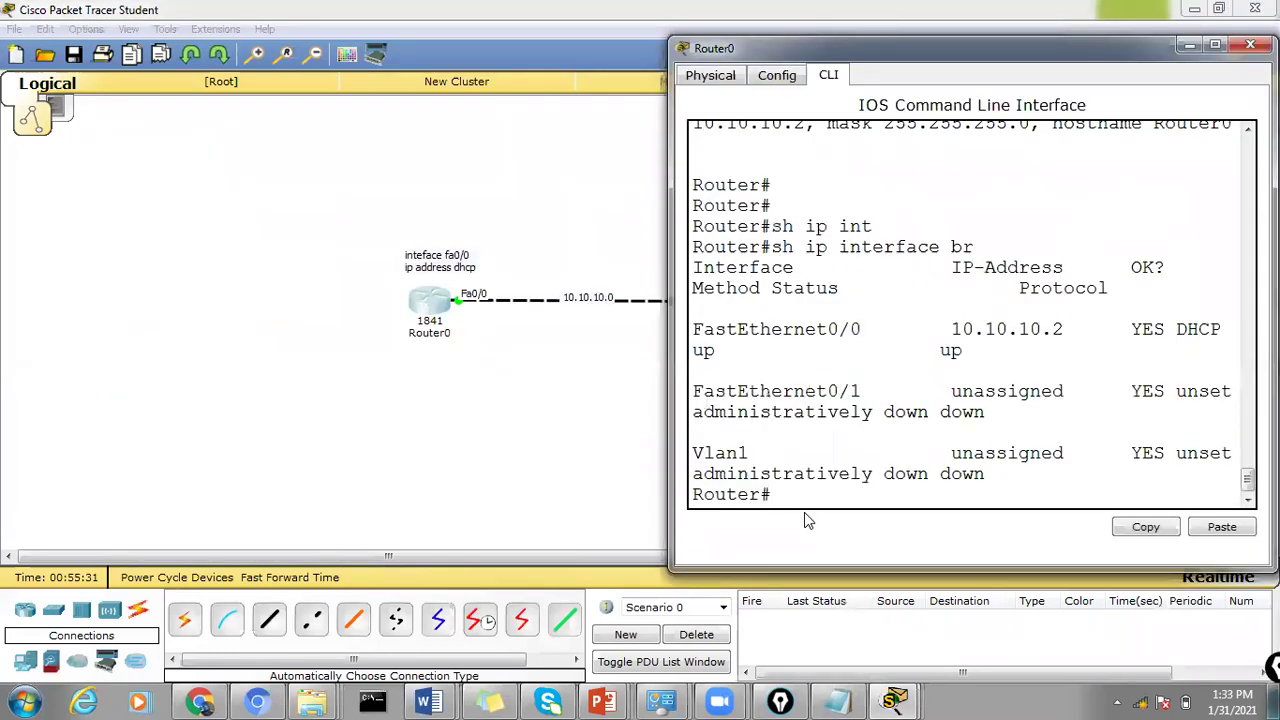
Run show dhcp lease on Router0, correcting the mistyped command.
type("sh dp")
key("Tab")
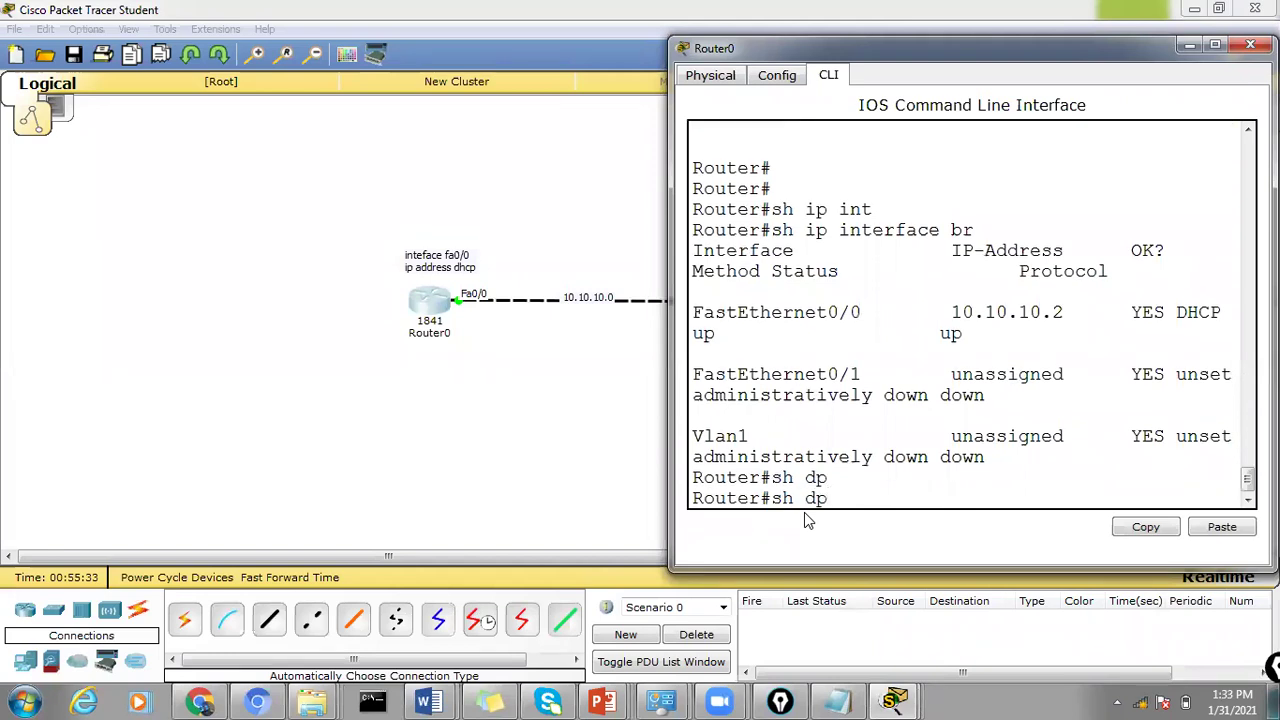
key("BackSpace")
type("hc")
key("Tab")
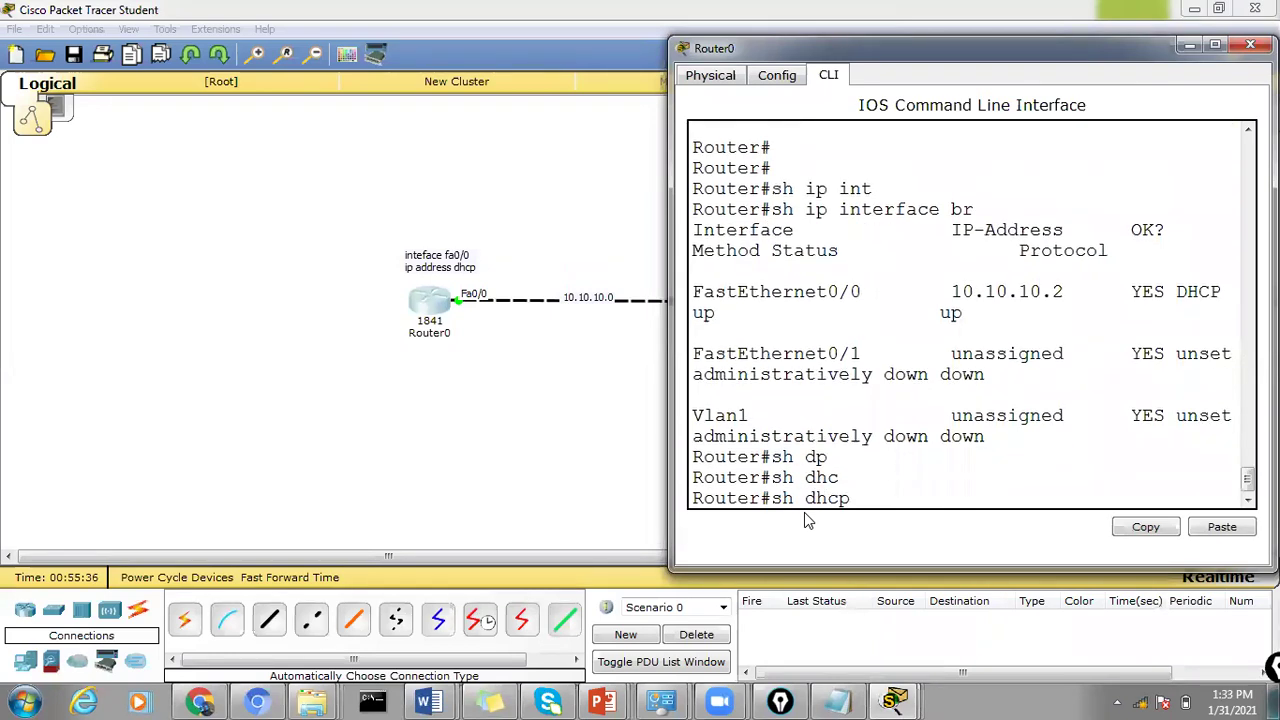
type("le")
key("Tab")
key("Return")
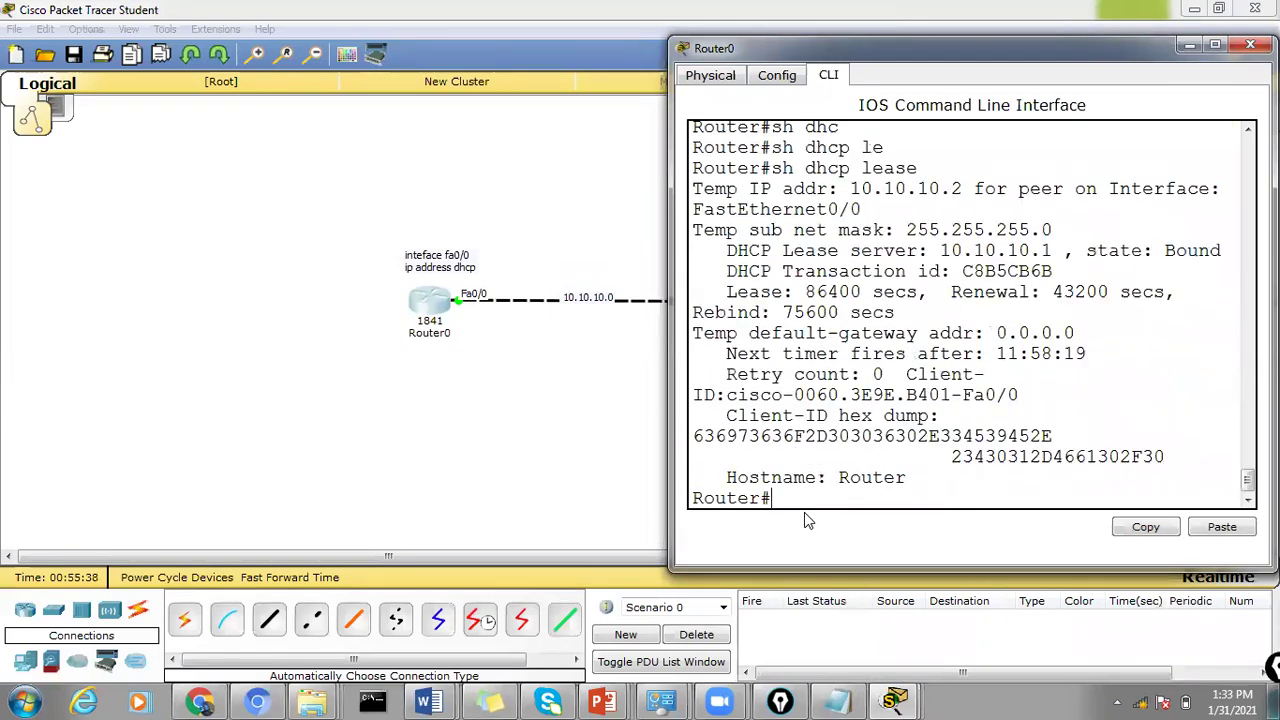
Highlight lease address 10.10.10.2, 86400-second lease and 43200-second renewal, then return to the topology.
scroll(768, 303, "up", 2)
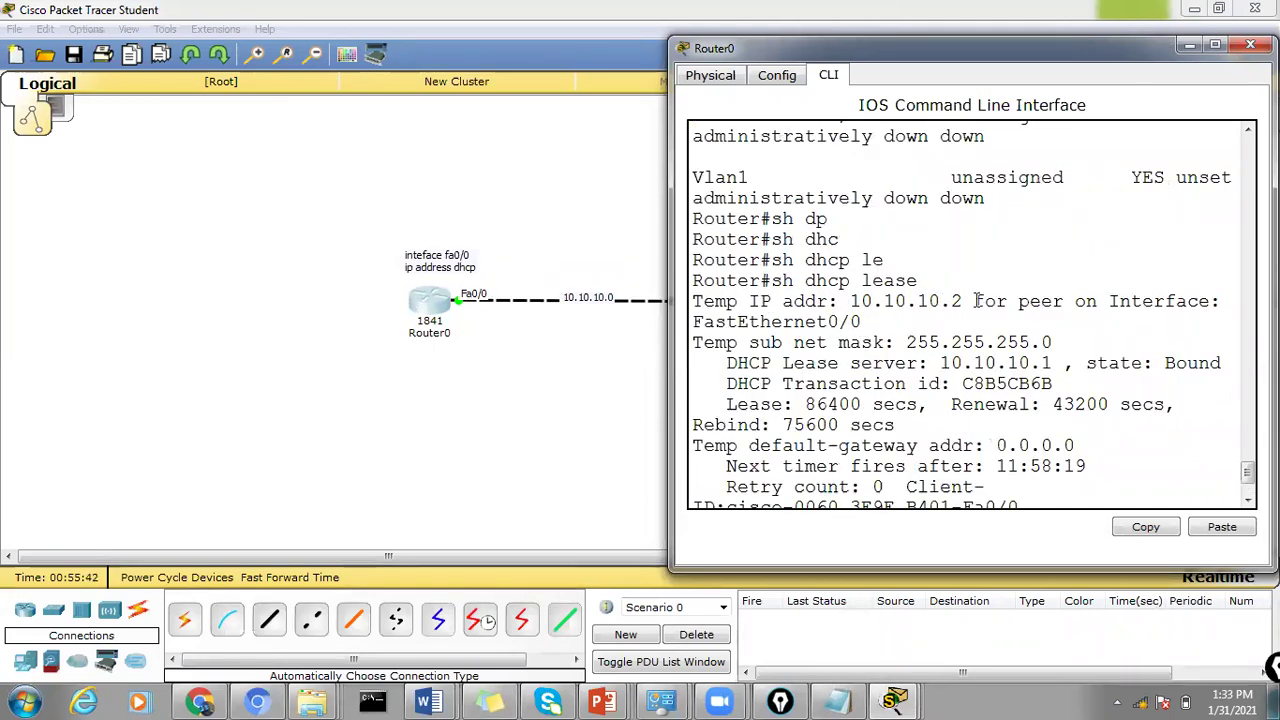
left_click_drag(968, 300, 850, 301)
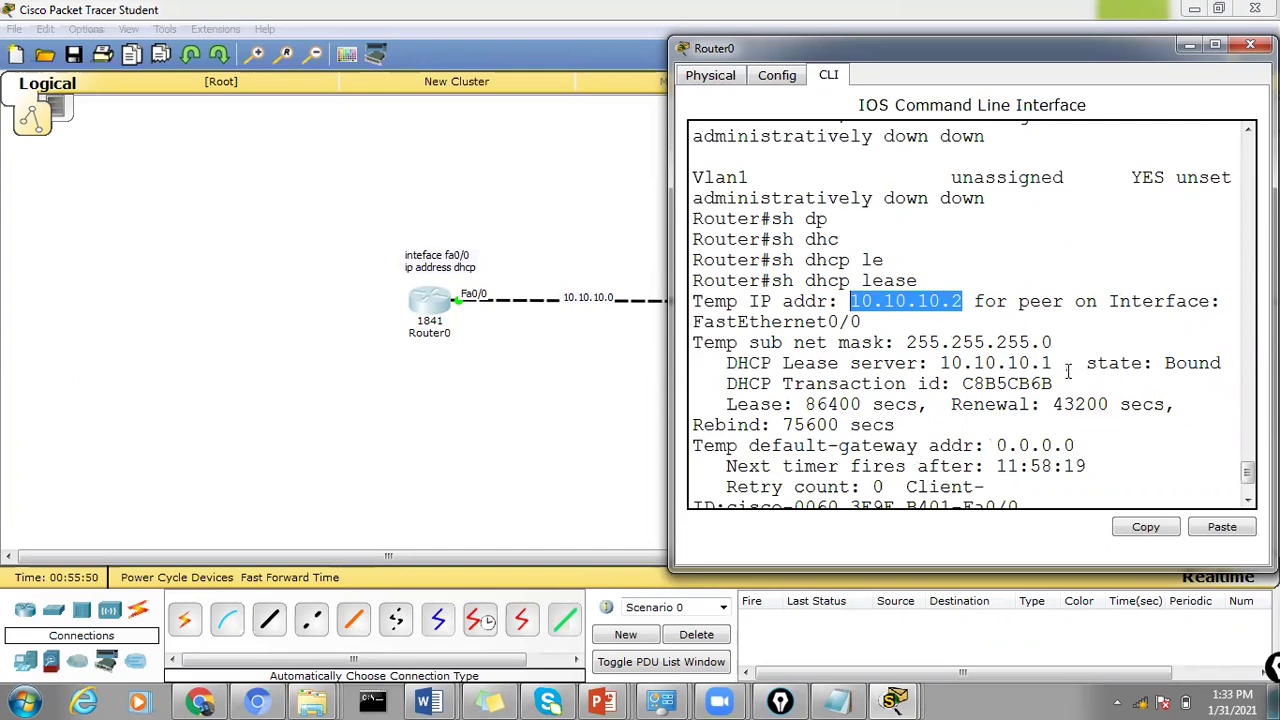
left_click_drag(706, 404, 932, 404)
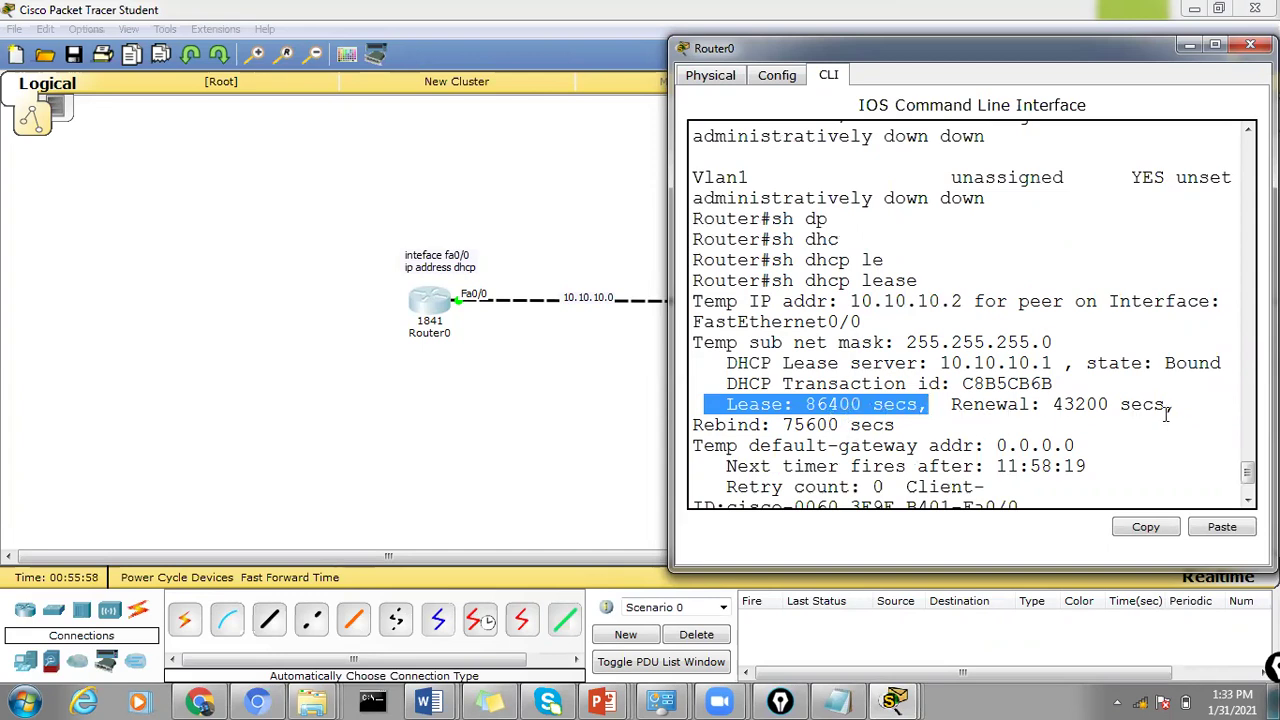
left_click_drag(1186, 404, 1043, 405)
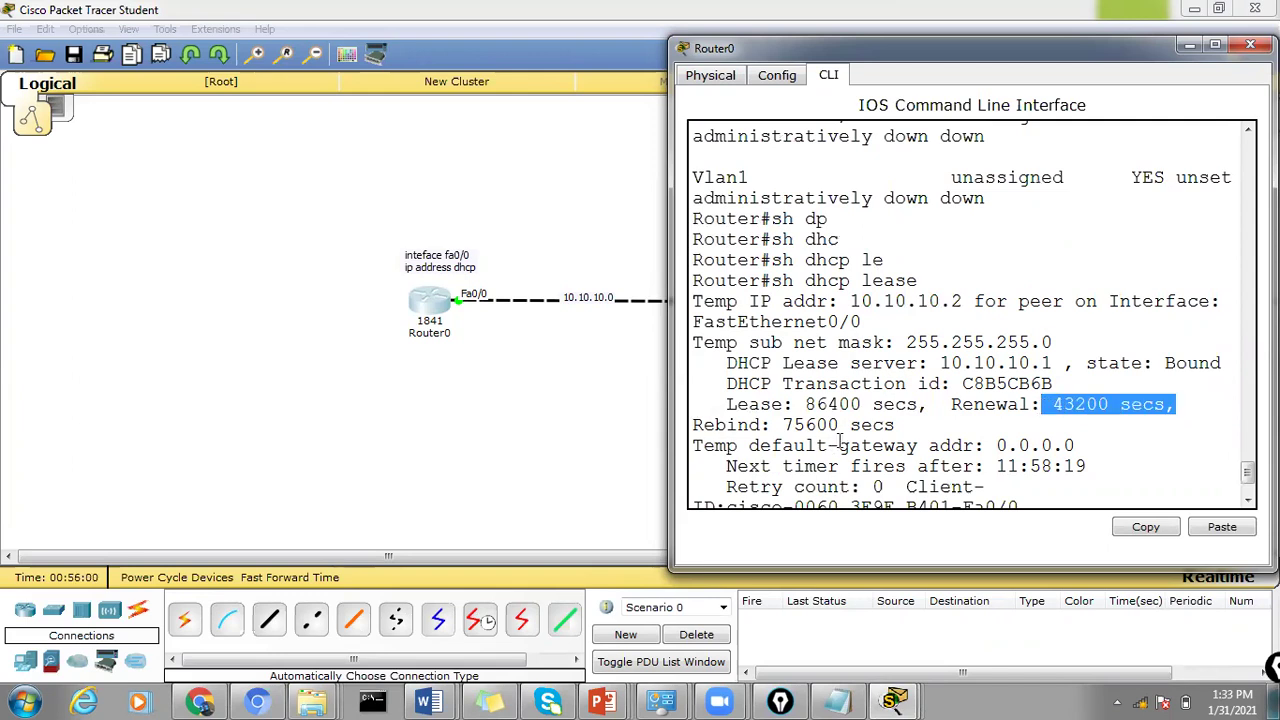
scroll(840, 440, "down", 2)
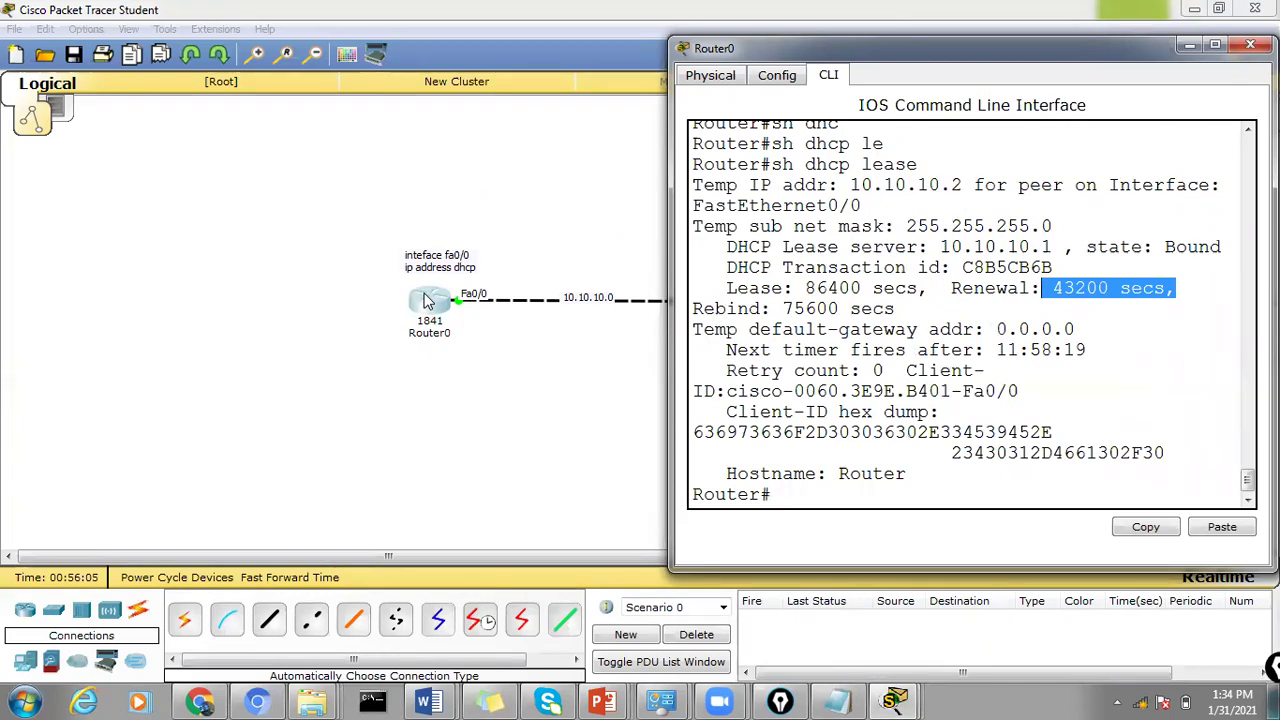
left_click(517, 170)
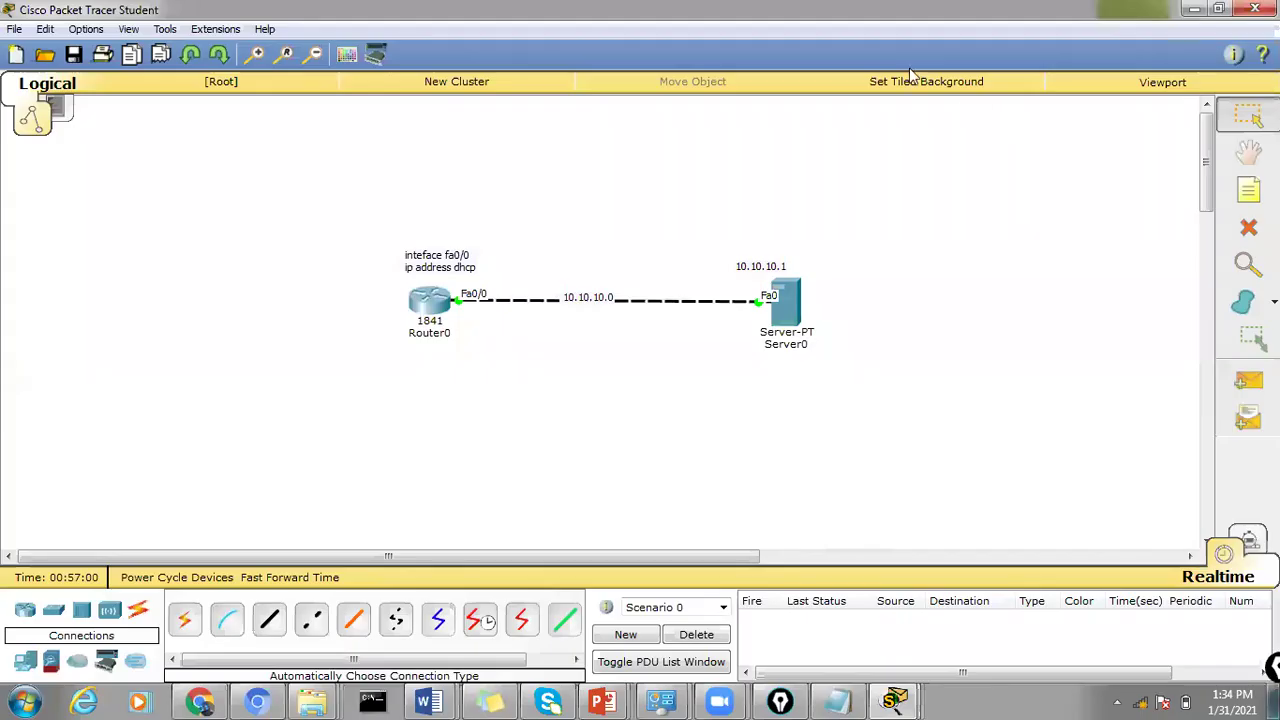